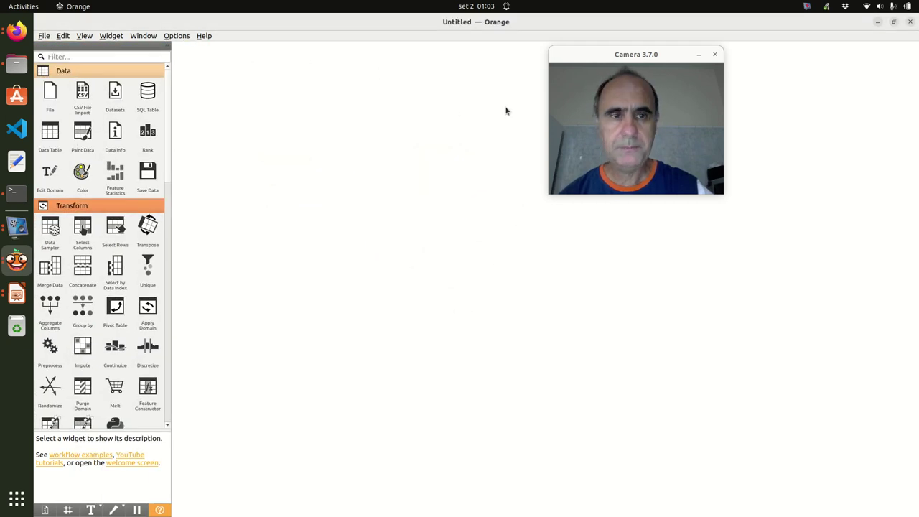
Add a CSV File Import widget to the empty workflow canvas.
{"action": "left_click", "coordinate": [593, 55]}
{"action": "left_click_drag", "start_coordinate": [593, 54], "coordinate": [377, 83]}
{"action": "left_click_drag", "start_coordinate": [89, 100], "coordinate": [243, 115]}
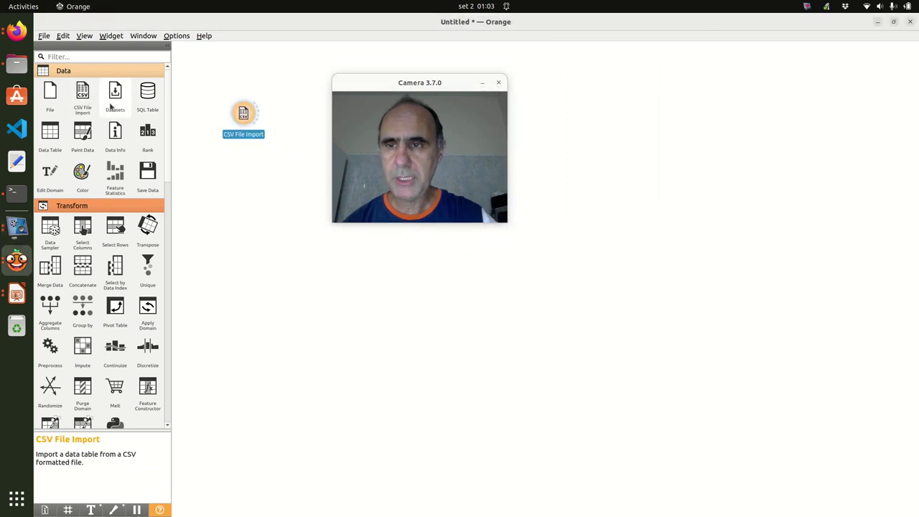
{"action": "scroll", "coordinate": [258, 171], "scroll_direction": "up", "scroll_amount": 5}
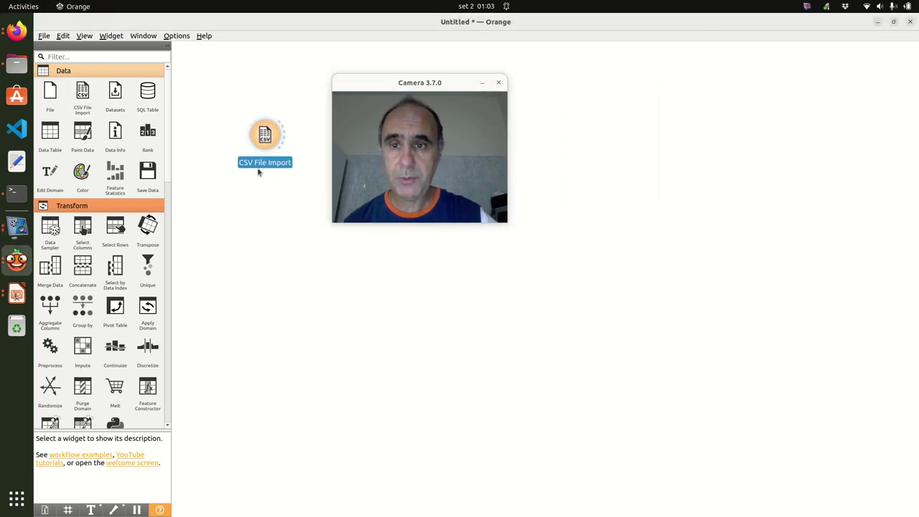
{"action": "left_click_drag", "start_coordinate": [441, 83], "coordinate": [522, 104]}
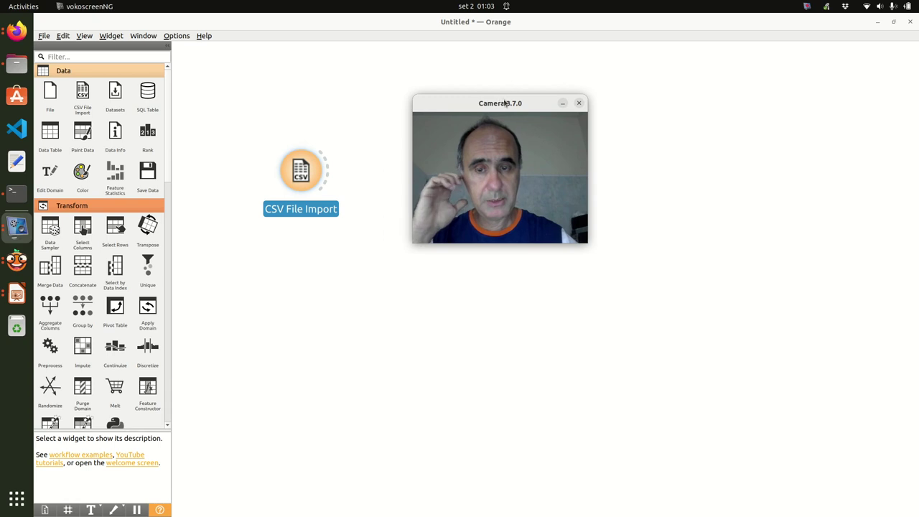
Save the workflow as workflow-exemplo-2.ows in the food-intake folder.
{"action": "left_click", "coordinate": [43, 35]}
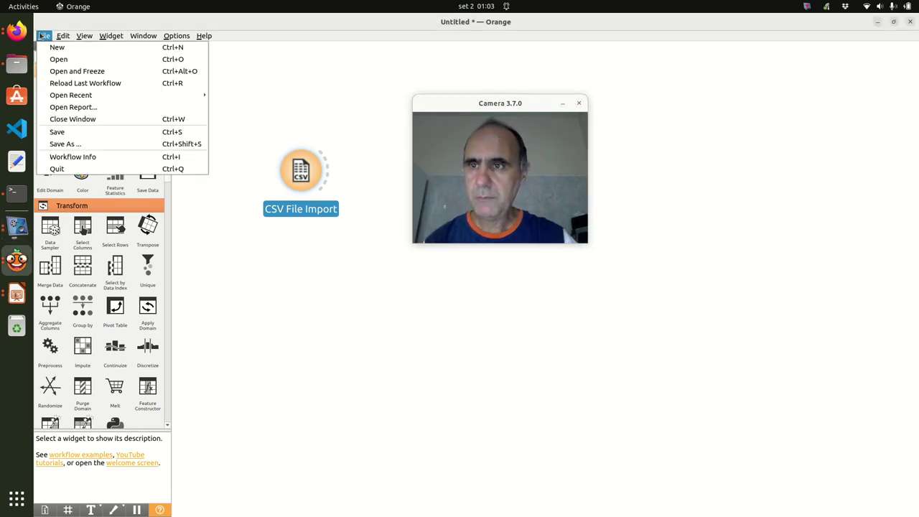
{"action": "left_click", "coordinate": [62, 142]}
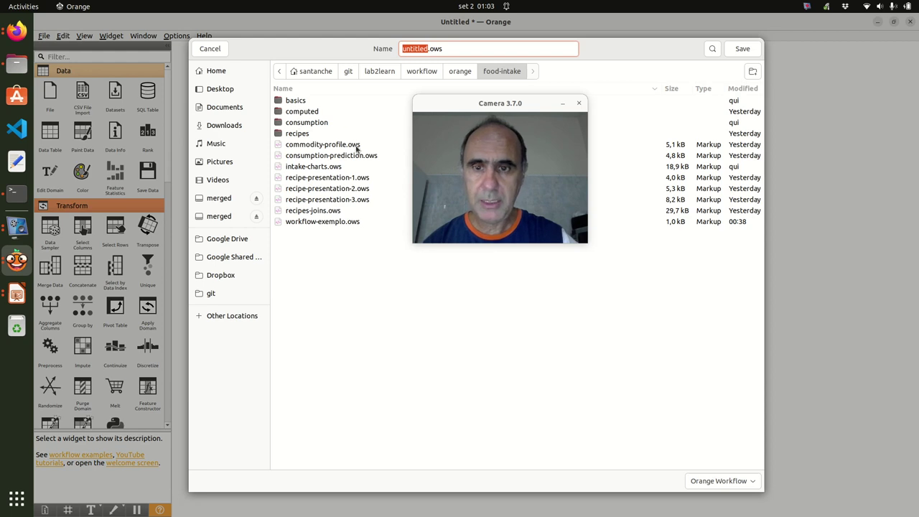
{"action": "left_click", "coordinate": [346, 222]}
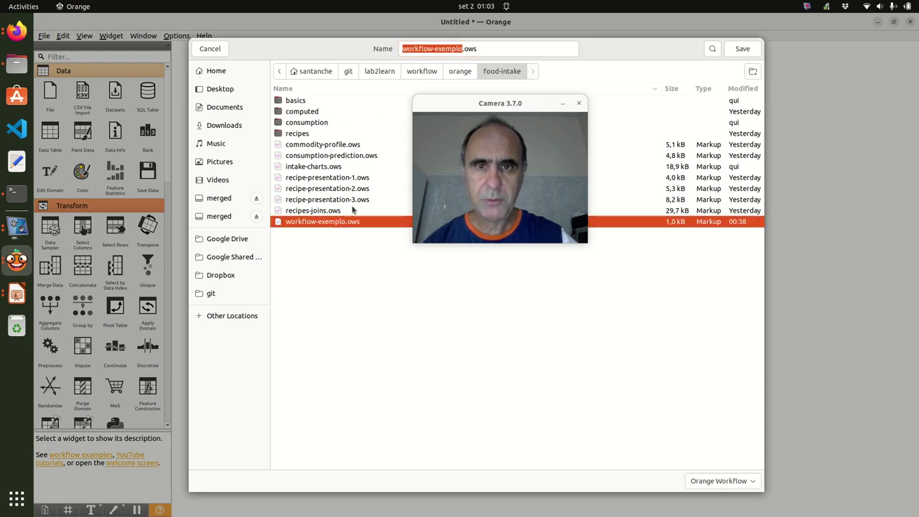
{"action": "left_click", "coordinate": [462, 48]}
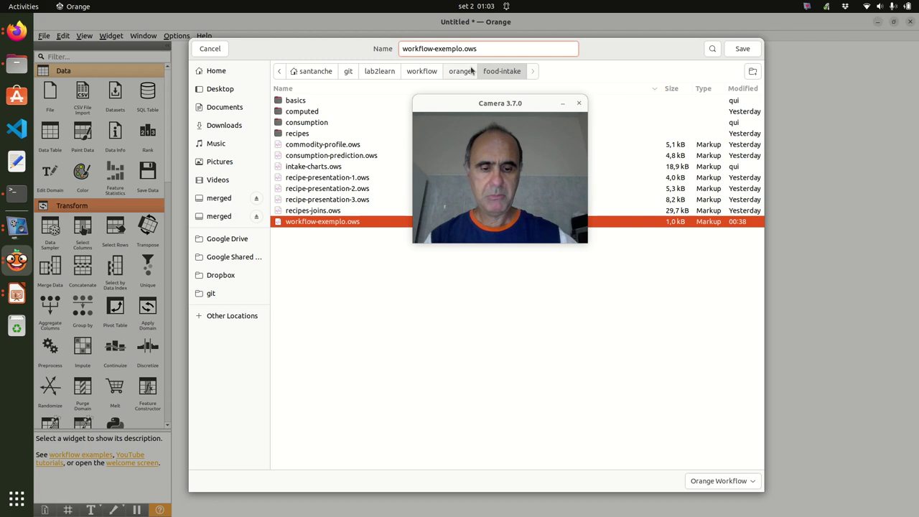
{"action": "type", "text": "-2"}
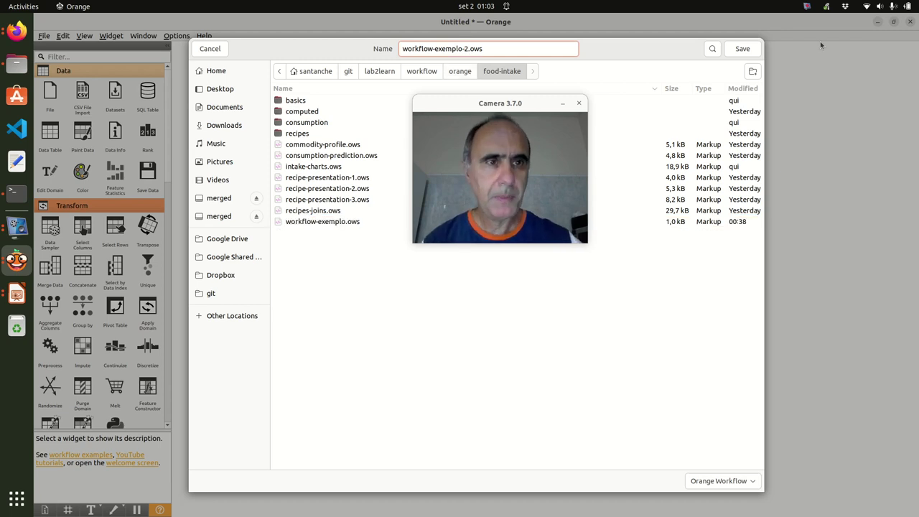
{"action": "left_click", "coordinate": [743, 49]}
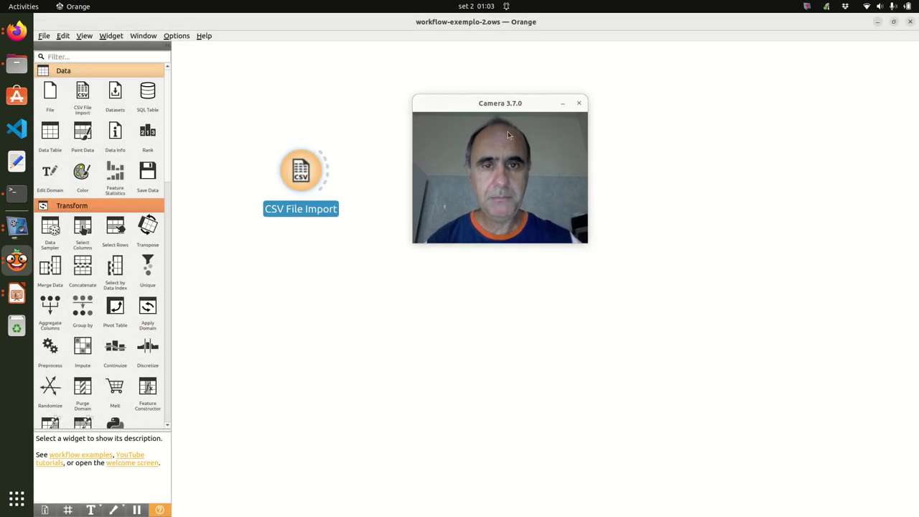
Choose Recipes_WWEIA_FCID_0510.csv from the recipes folder as the CSV File Import source, using a path relative to the workflow file.
{"action": "left_click_drag", "start_coordinate": [512, 99], "coordinate": [684, 90]}
{"action": "left_click", "coordinate": [332, 227]}
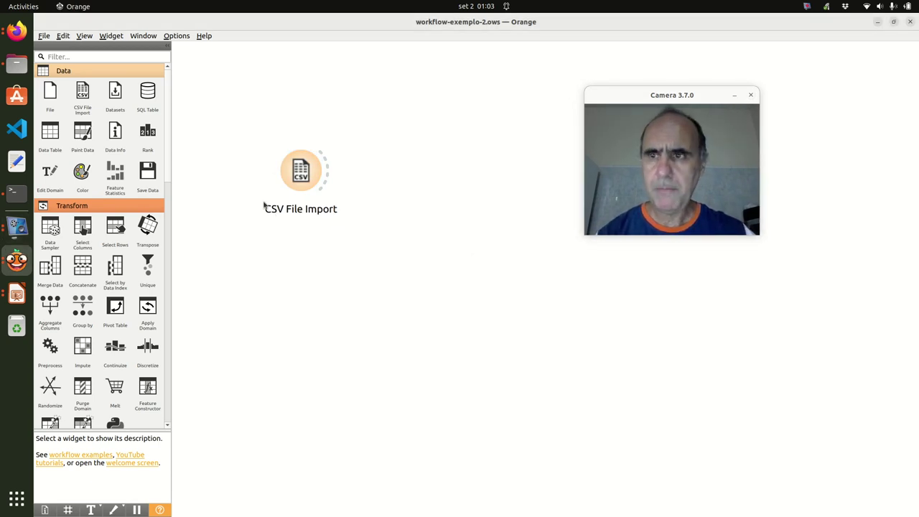
{"action": "double_click", "coordinate": [301, 173]}
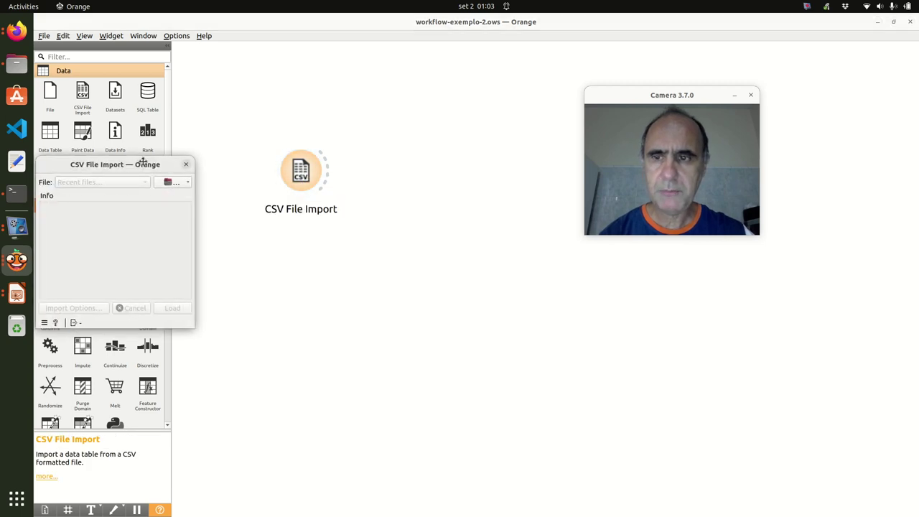
{"action": "left_click_drag", "start_coordinate": [140, 163], "coordinate": [491, 91]}
{"action": "left_click", "coordinate": [534, 112]}
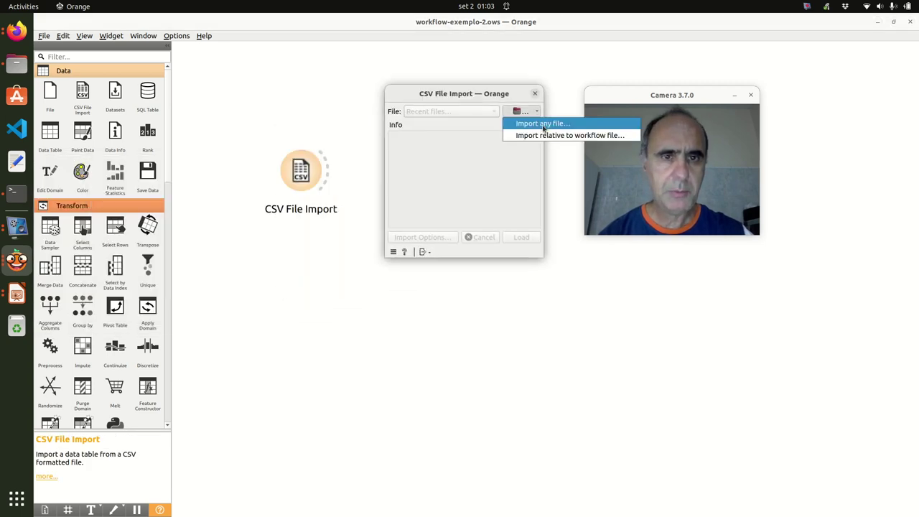
{"action": "left_click", "coordinate": [544, 136]}
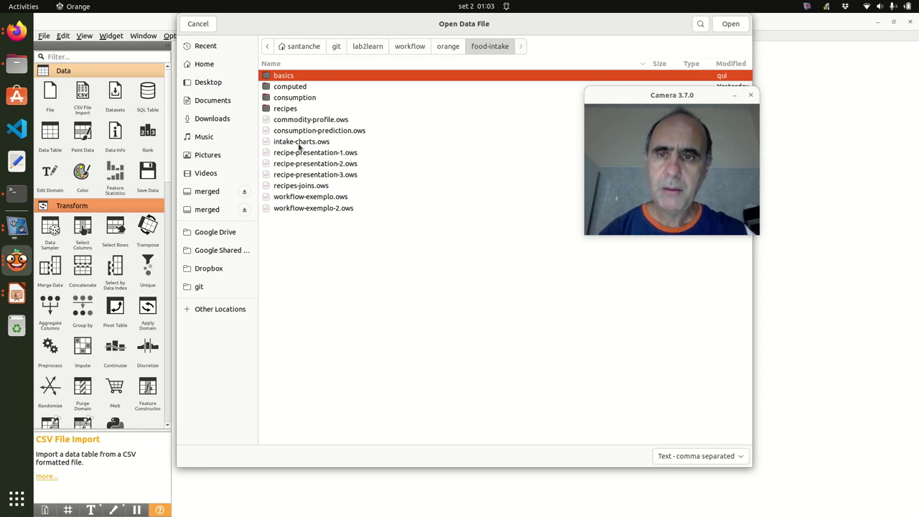
{"action": "double_click", "coordinate": [285, 109]}
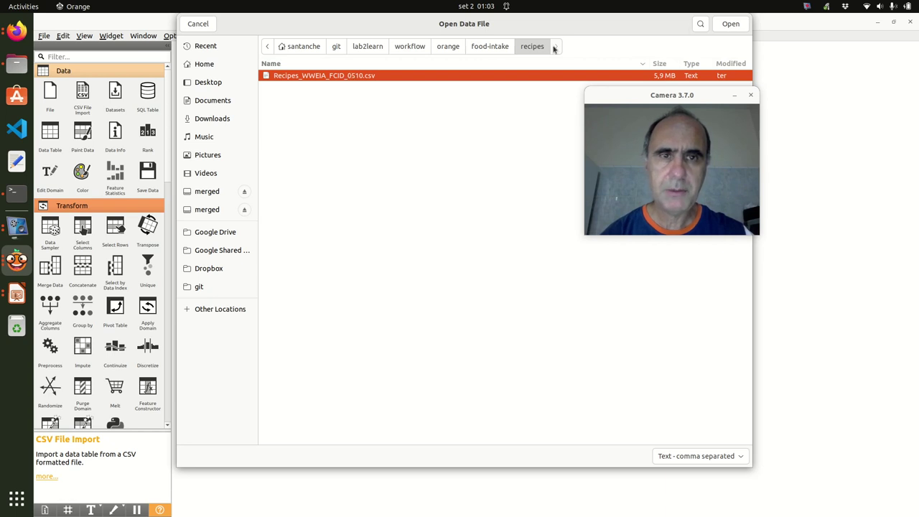
{"action": "left_click", "coordinate": [720, 26]}
{"action": "left_click_drag", "start_coordinate": [669, 100], "coordinate": [780, 109]}
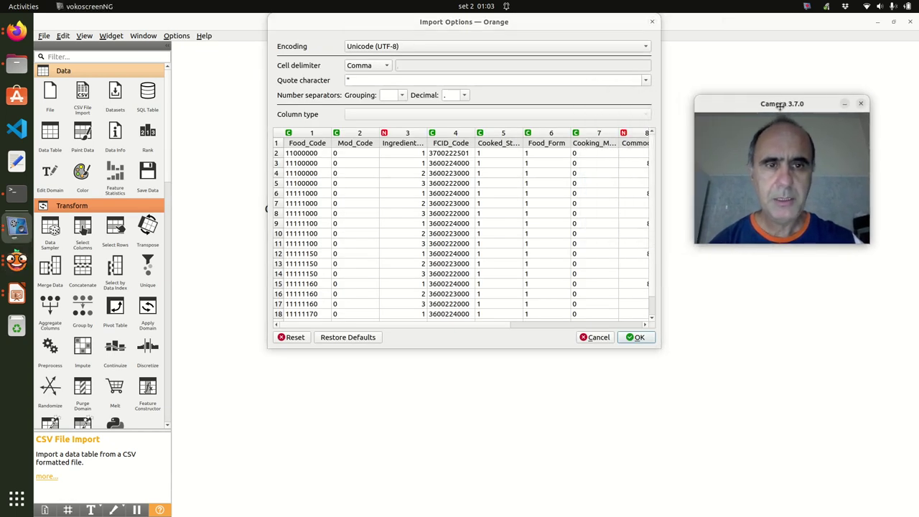
Set the type of all columns in the import preview, from Food_Code through column 11, to Auto.
{"action": "left_click", "coordinate": [322, 137]}
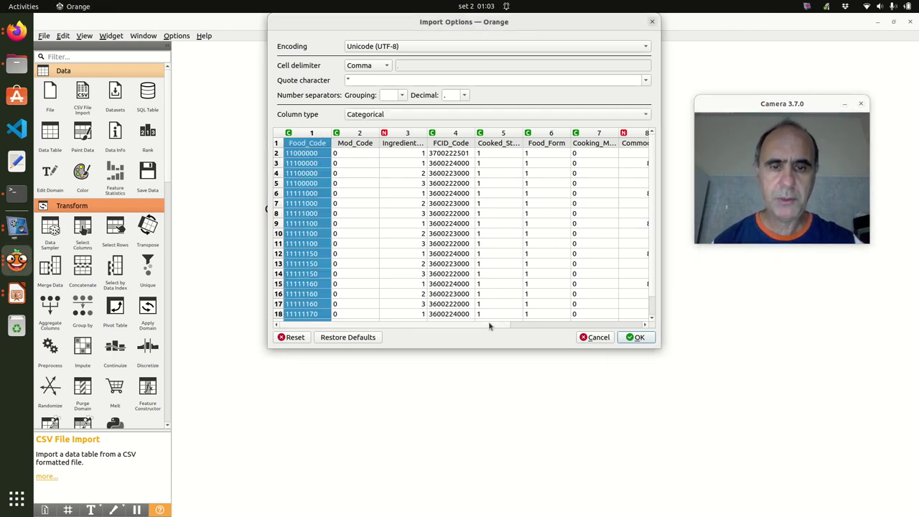
{"action": "left_click_drag", "start_coordinate": [489, 324], "coordinate": [639, 324]}
{"action": "left_click", "coordinate": [619, 133], "text": "shift"}
{"action": "right_click", "coordinate": [619, 134]}
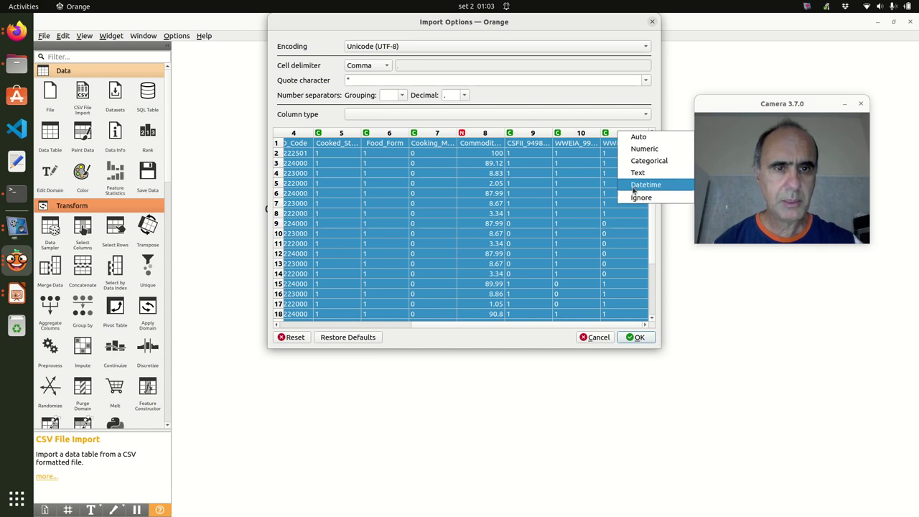
{"action": "left_click", "coordinate": [636, 137]}
{"action": "left_click_drag", "start_coordinate": [460, 325], "coordinate": [278, 326]}
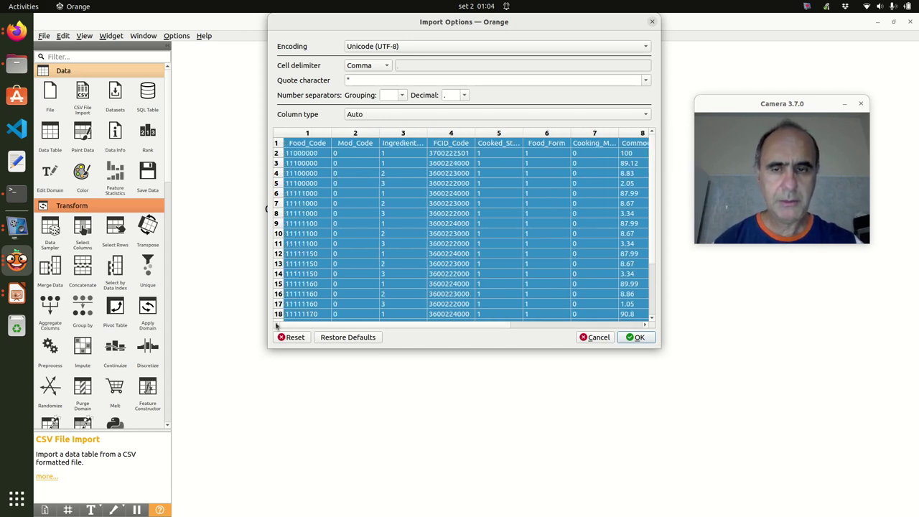
{"action": "left_click", "coordinate": [347, 225]}
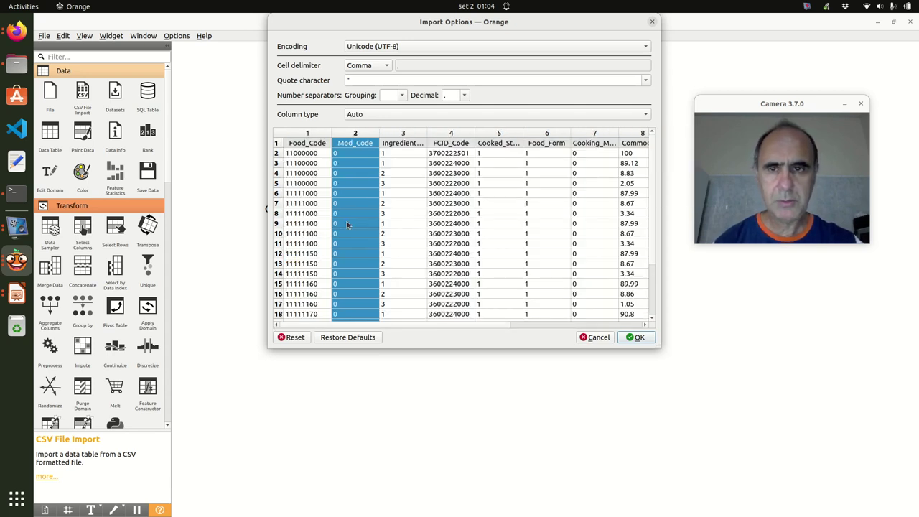
Set the Food_Code and Mod_Code columns to the Categorical type.
{"action": "left_click", "coordinate": [302, 136]}
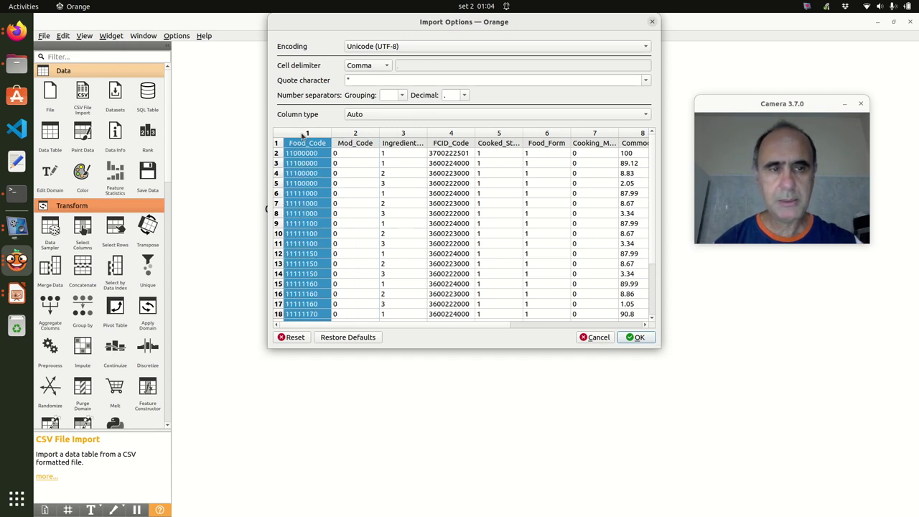
{"action": "right_click", "coordinate": [302, 137]}
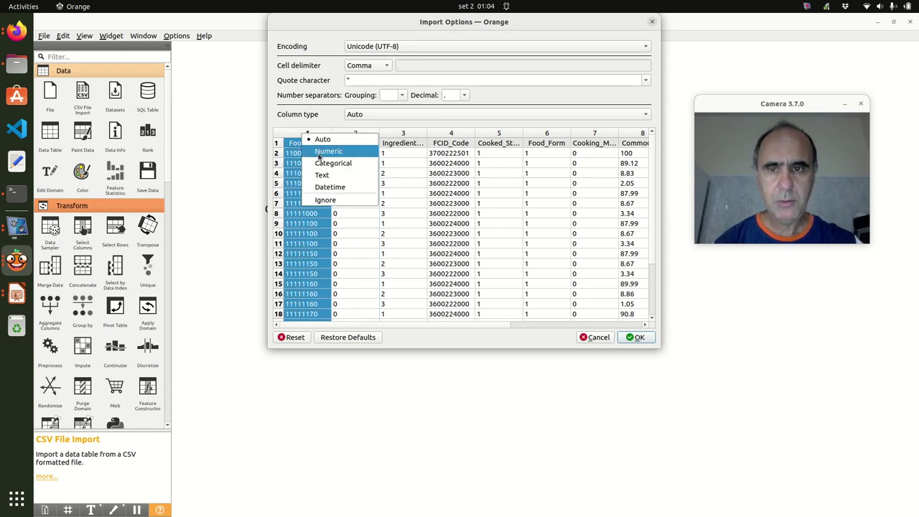
{"action": "left_click", "coordinate": [321, 163]}
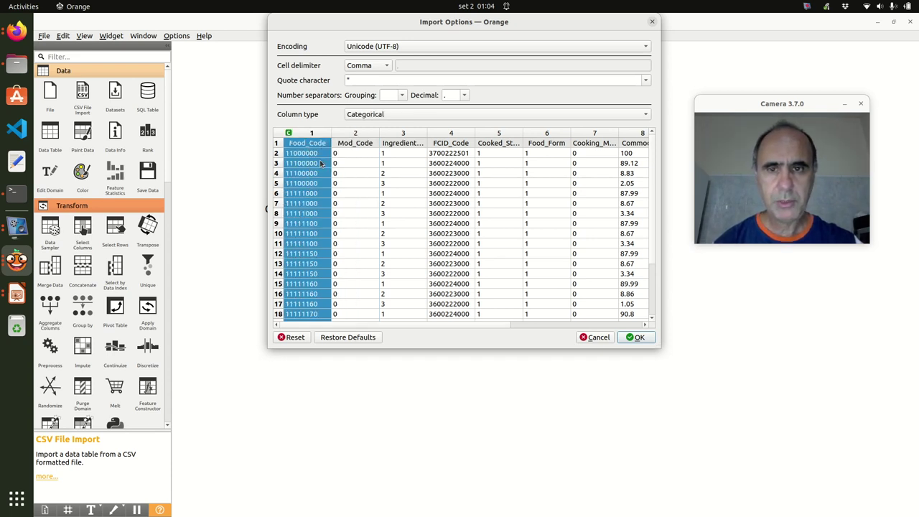
{"action": "left_click", "coordinate": [364, 136]}
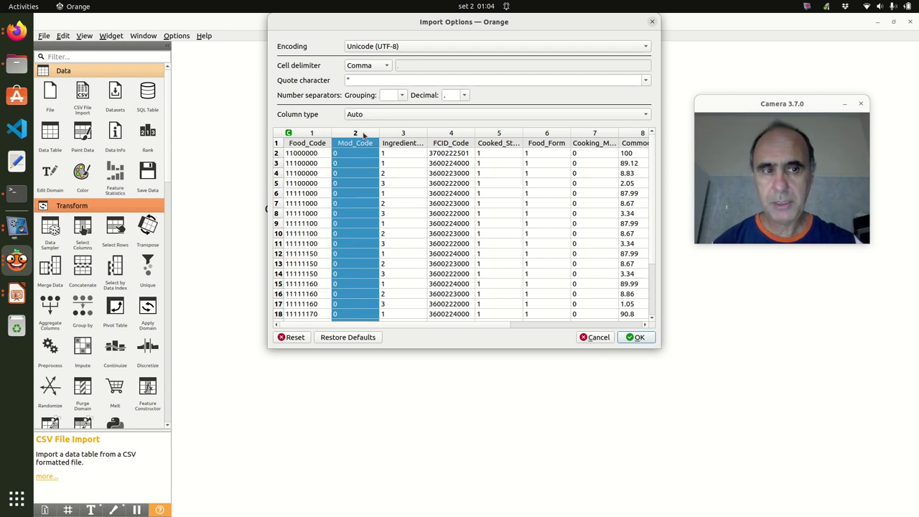
{"action": "right_click", "coordinate": [364, 136]}
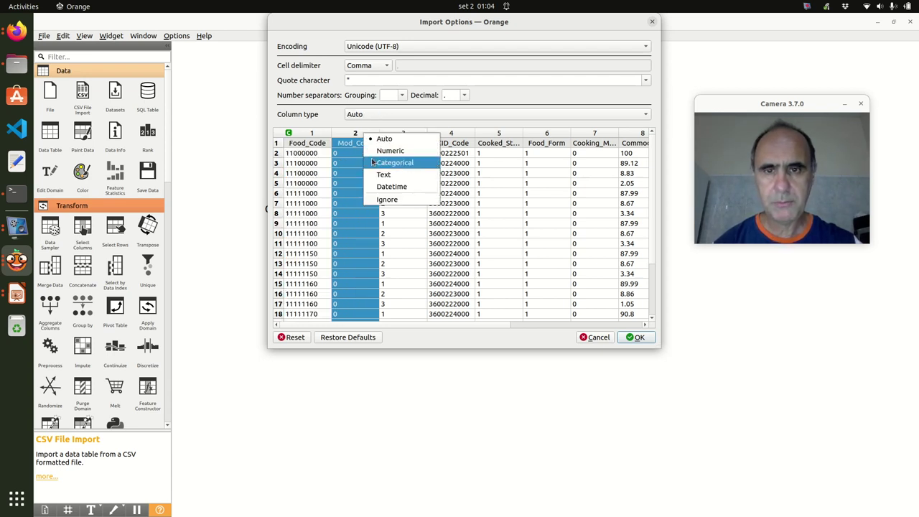
{"action": "left_click", "coordinate": [372, 161]}
Set the third column, beginning with Ingredient, to the Numeric type.
{"action": "left_click", "coordinate": [405, 135]}
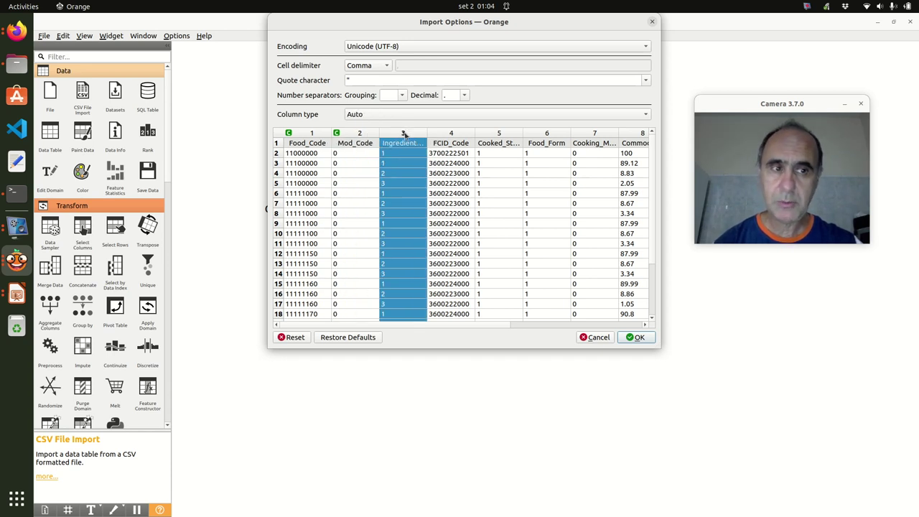
{"action": "right_click", "coordinate": [406, 134]}
{"action": "left_click", "coordinate": [414, 152]}
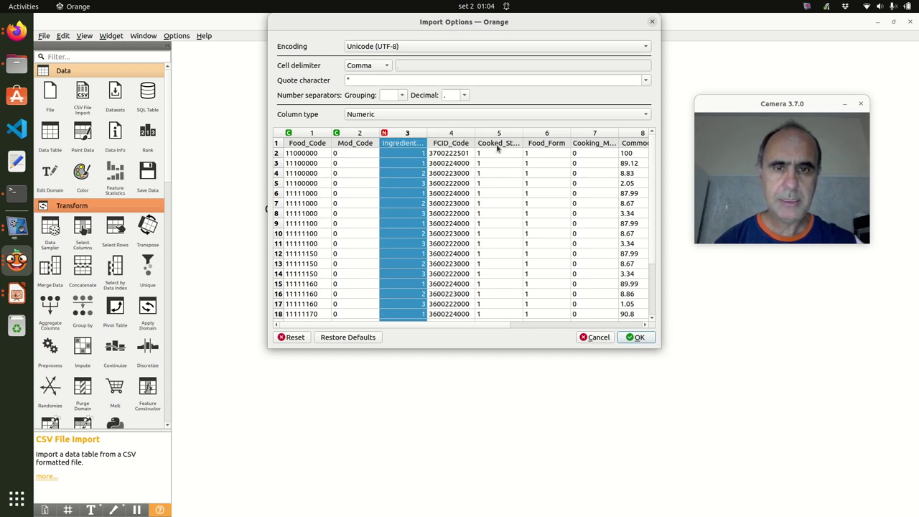
Widen the FCID_Code column and set columns 4 to 7, from FCID_Code through the Cooking_M column, to Categorical.
{"action": "left_click_drag", "start_coordinate": [475, 135], "coordinate": [493, 136]}
{"action": "left_click_drag", "start_coordinate": [490, 327], "coordinate": [547, 327]}
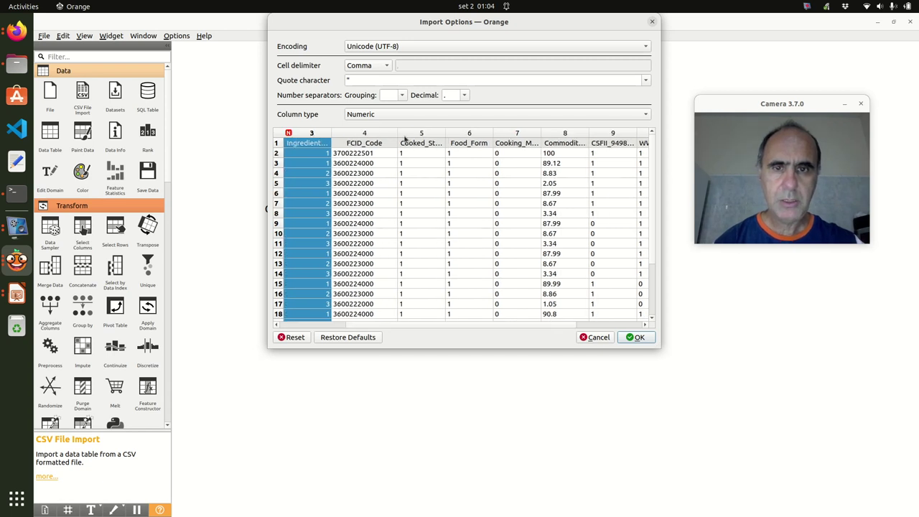
{"action": "left_click", "coordinate": [415, 158]}
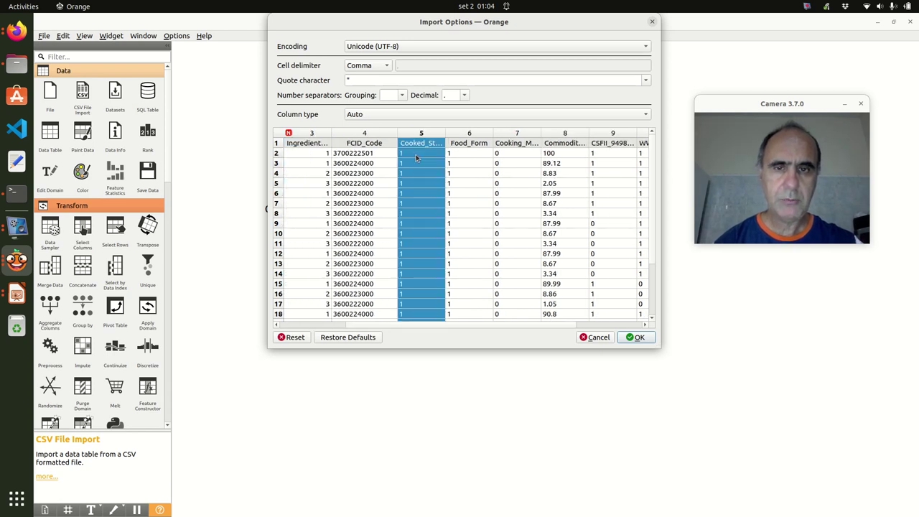
{"action": "left_click", "coordinate": [462, 156]}
{"action": "left_click", "coordinate": [515, 156]}
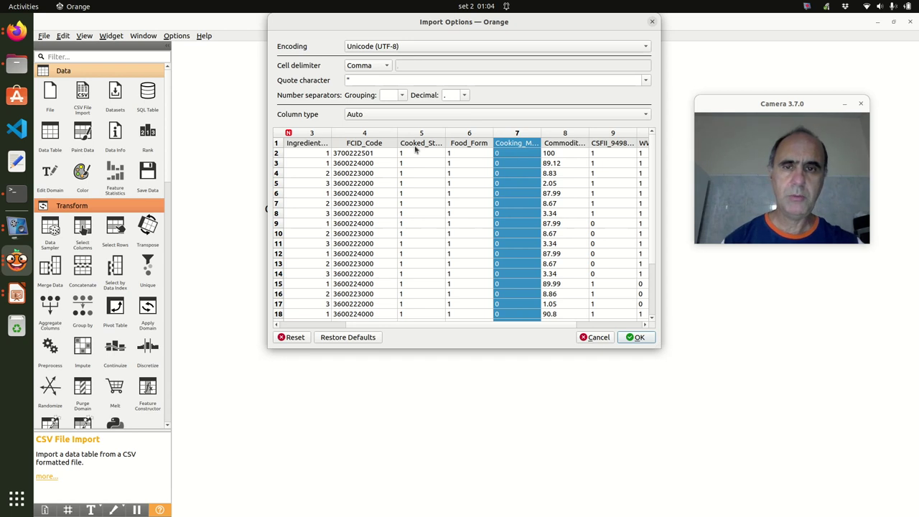
{"action": "left_click", "coordinate": [364, 134]}
{"action": "left_click", "coordinate": [518, 135], "text": "shift"}
{"action": "right_click", "coordinate": [517, 135]}
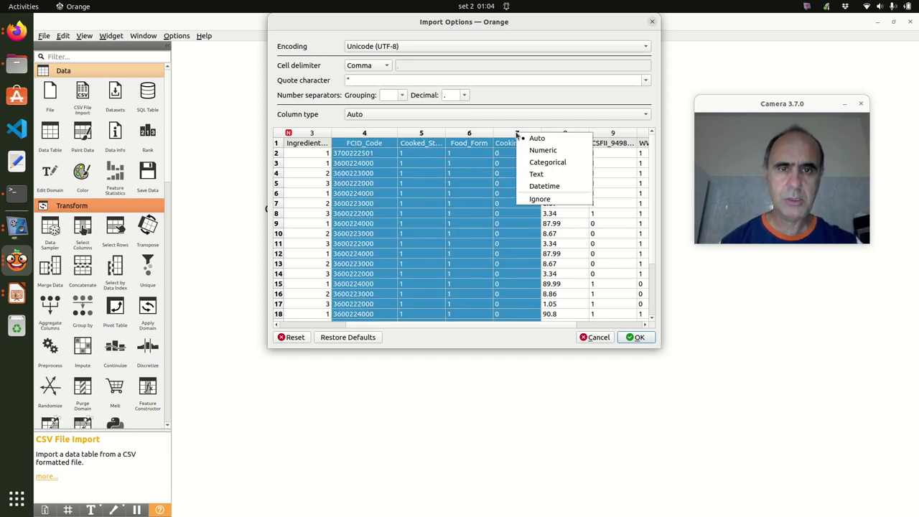
{"action": "left_click", "coordinate": [547, 162]}
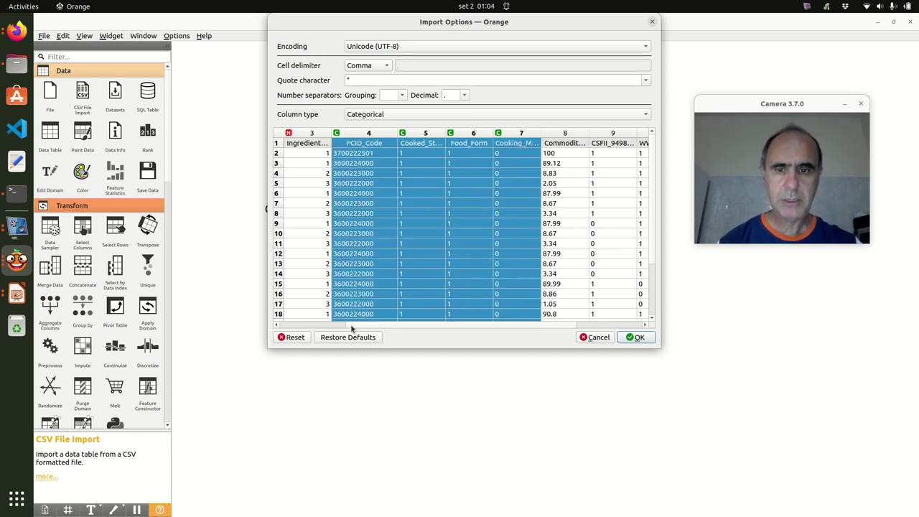
Widen the eighth column, beginning with Commodity_Wei, and set its type to Numeric.
{"action": "left_click_drag", "start_coordinate": [356, 324], "coordinate": [426, 325]}
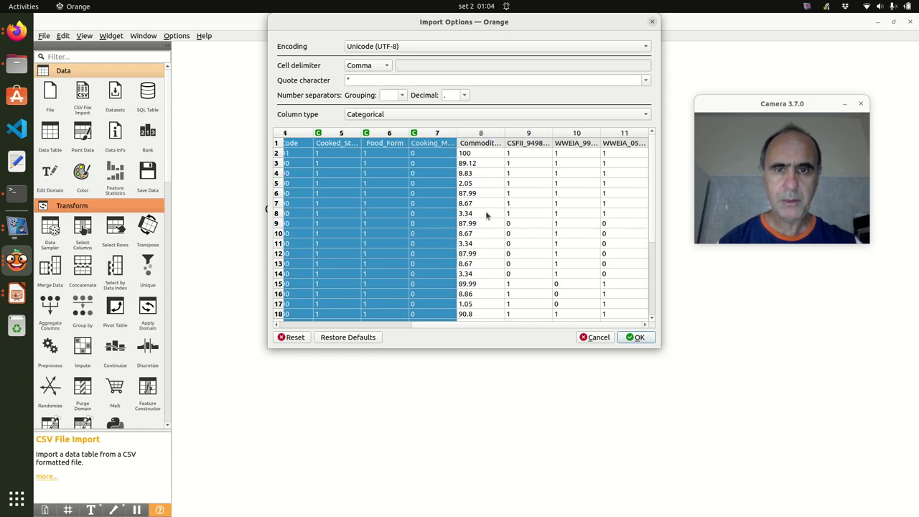
{"action": "left_click_drag", "start_coordinate": [504, 136], "coordinate": [525, 137]}
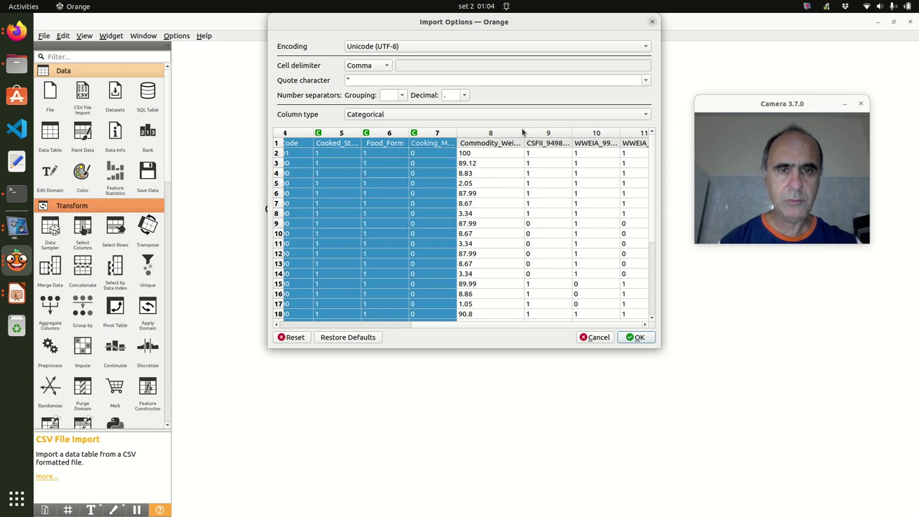
{"action": "left_click", "coordinate": [519, 132]}
{"action": "right_click", "coordinate": [514, 131]}
{"action": "left_click", "coordinate": [521, 145]}
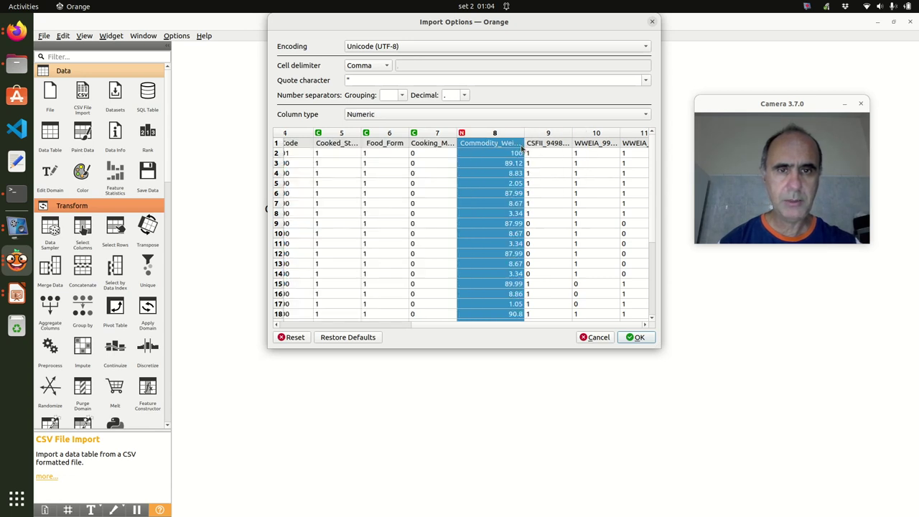
Set columns 9 to 11, from the CSFII column through the last WWEIA column, to Categorical and apply the import options.
{"action": "left_click", "coordinate": [550, 132]}
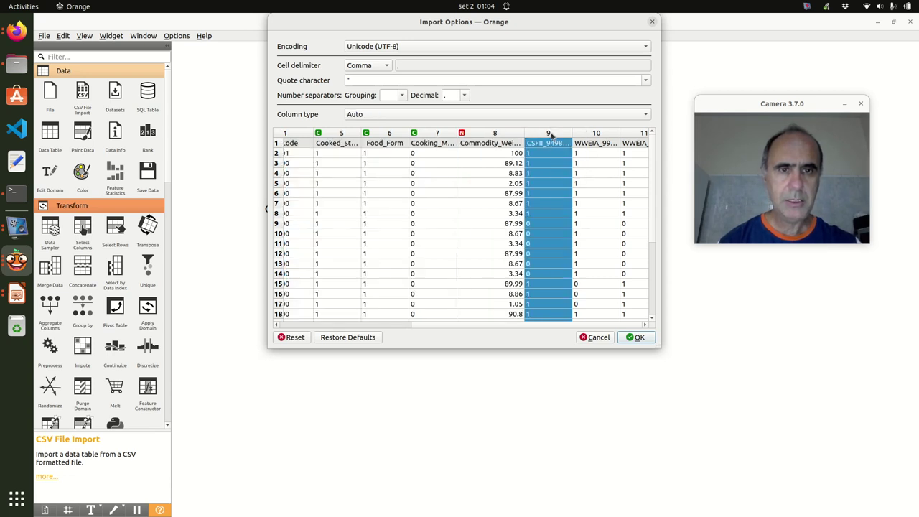
{"action": "left_click", "coordinate": [635, 138], "text": "shift"}
{"action": "right_click", "coordinate": [635, 136]}
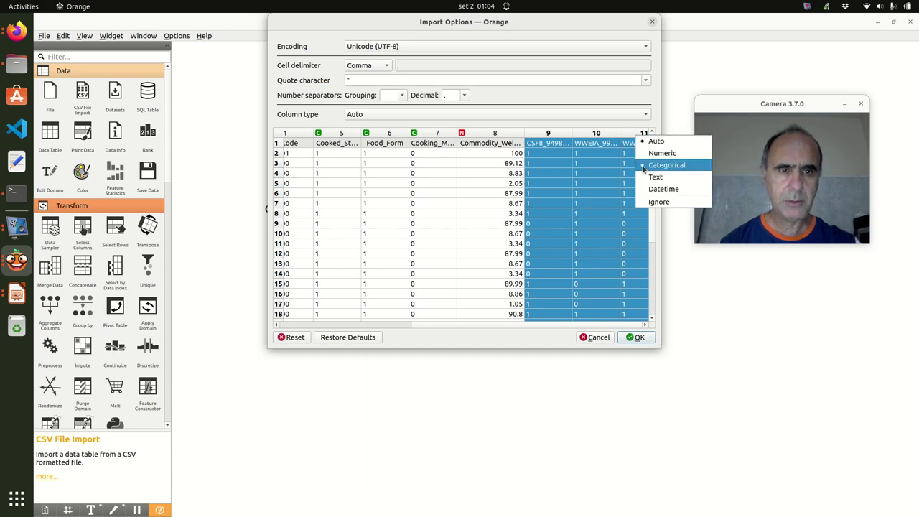
{"action": "left_click", "coordinate": [652, 166]}
{"action": "left_click", "coordinate": [632, 337]}
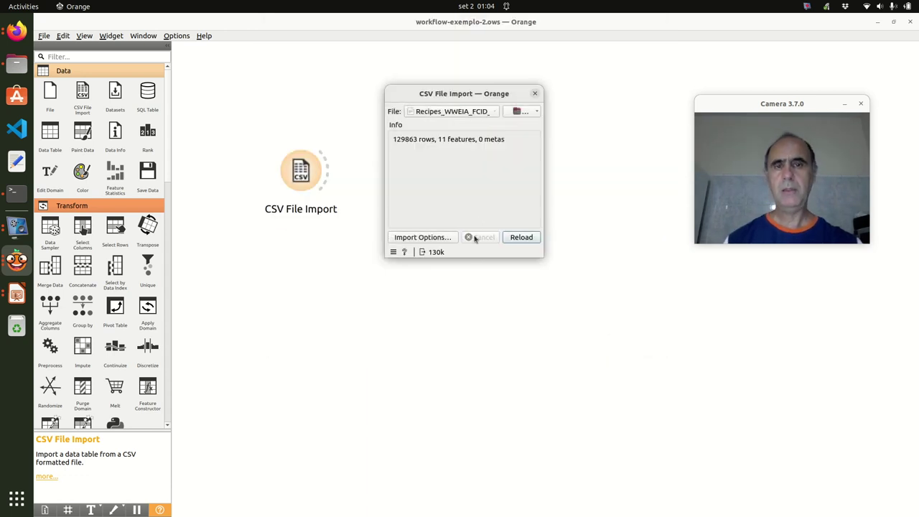
{"action": "left_click", "coordinate": [534, 93]}
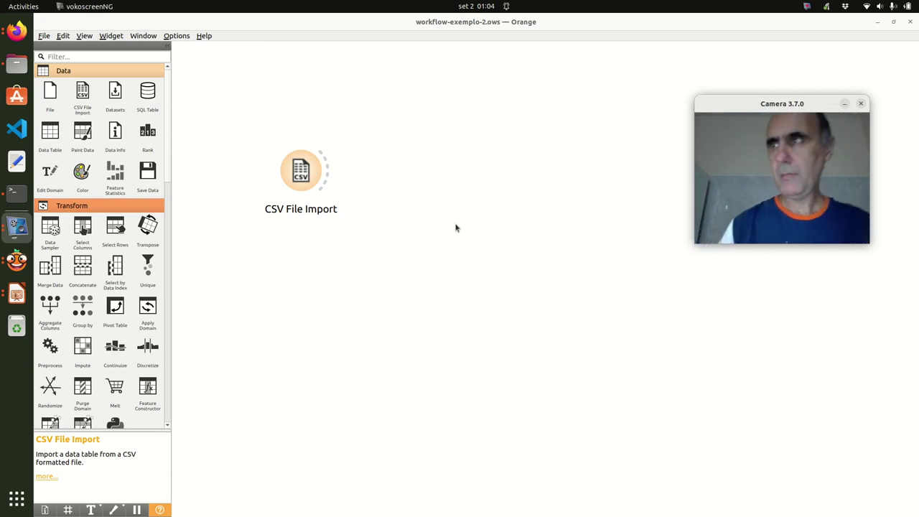
Add a Data Table widget to the canvas and link CSV File Import to it.
{"action": "left_click", "coordinate": [49, 133]}
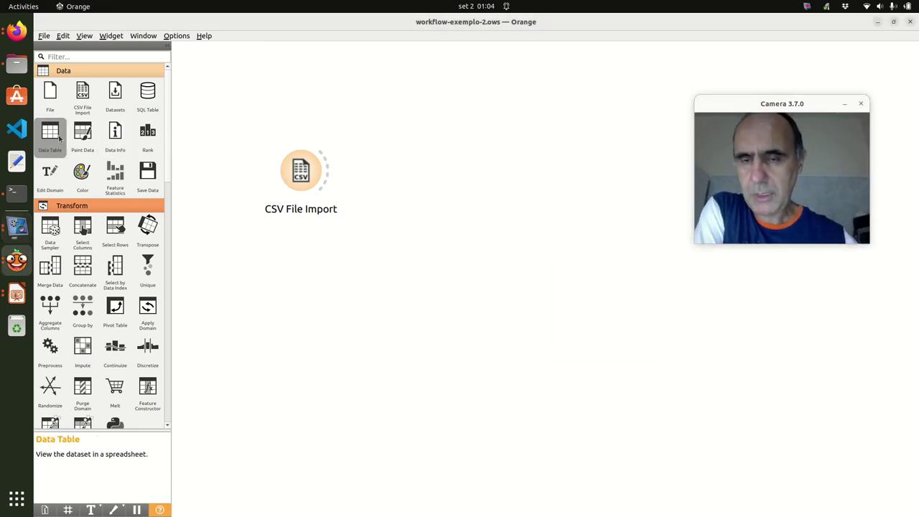
{"action": "left_click_drag", "start_coordinate": [443, 179], "coordinate": [494, 182]}
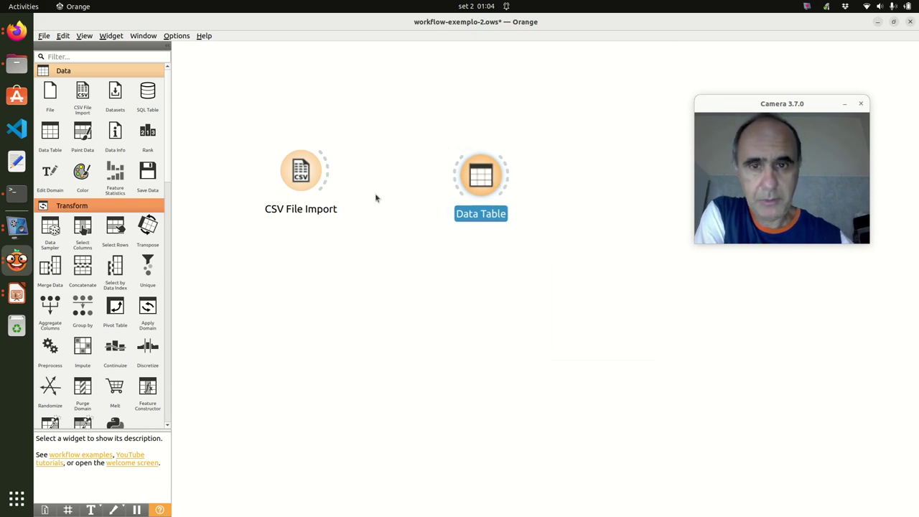
{"action": "left_click_drag", "start_coordinate": [334, 180], "coordinate": [468, 176]}
{"action": "left_click_drag", "start_coordinate": [474, 173], "coordinate": [496, 171]}
Open the Data Table, look through the imported recipe rows and columns, and close it.
{"action": "double_click", "coordinate": [498, 170]}
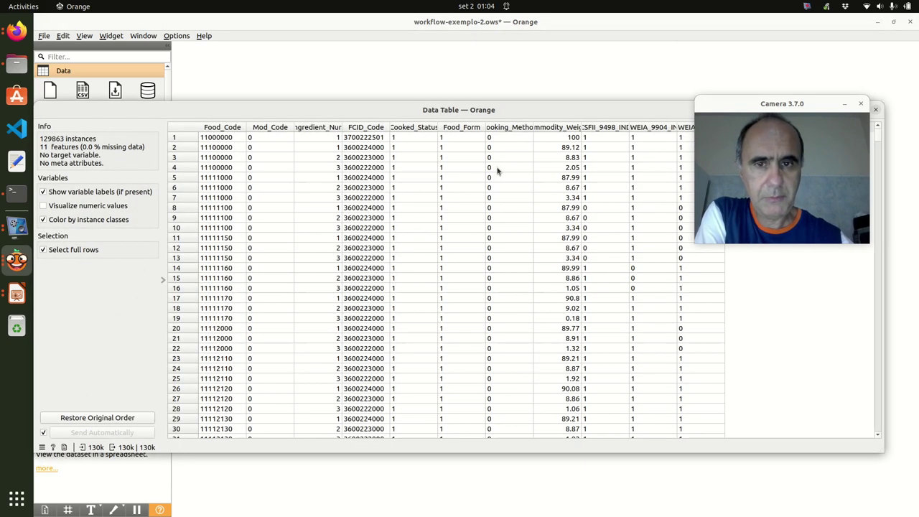
{"action": "scroll", "coordinate": [294, 175], "scroll_direction": "down", "scroll_amount": 9}
{"action": "scroll", "coordinate": [296, 172], "scroll_direction": "up", "scroll_amount": 7}
{"action": "scroll", "coordinate": [298, 171], "scroll_direction": "up", "scroll_amount": 2}
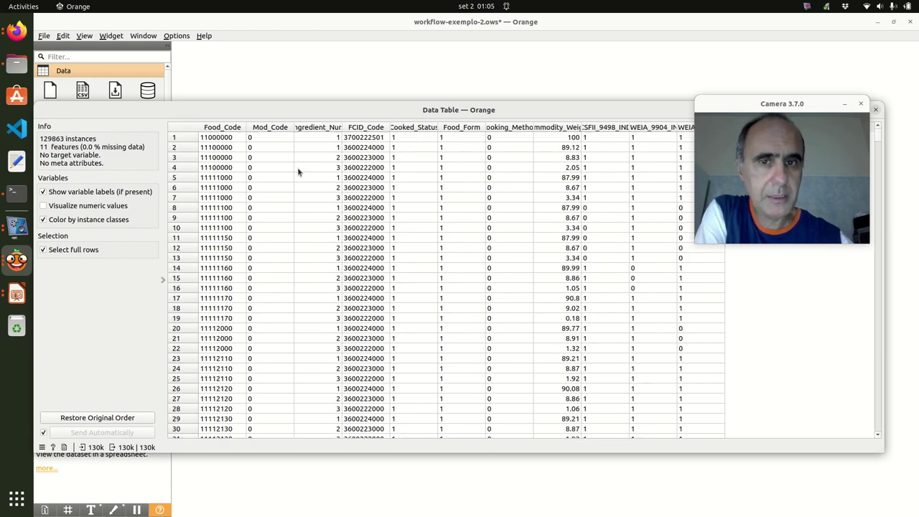
{"action": "left_click_drag", "start_coordinate": [681, 109], "coordinate": [446, 144]}
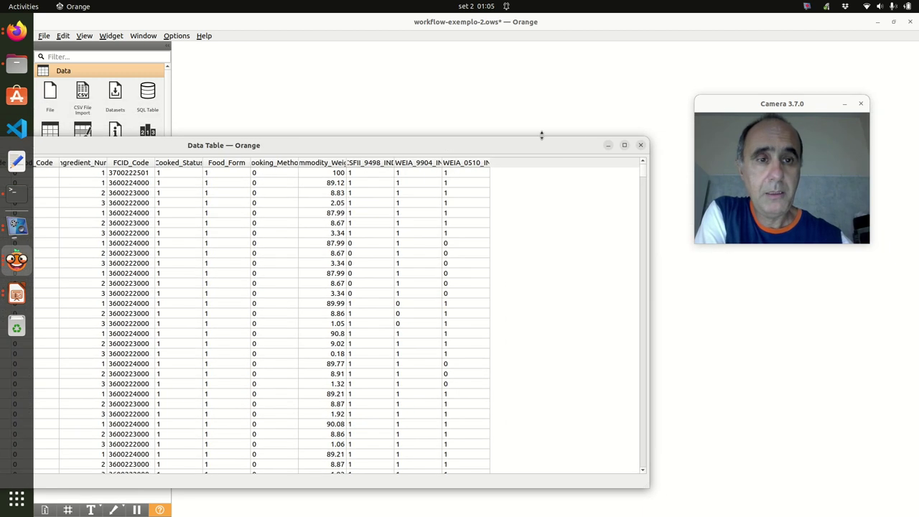
{"action": "left_click", "coordinate": [640, 146]}
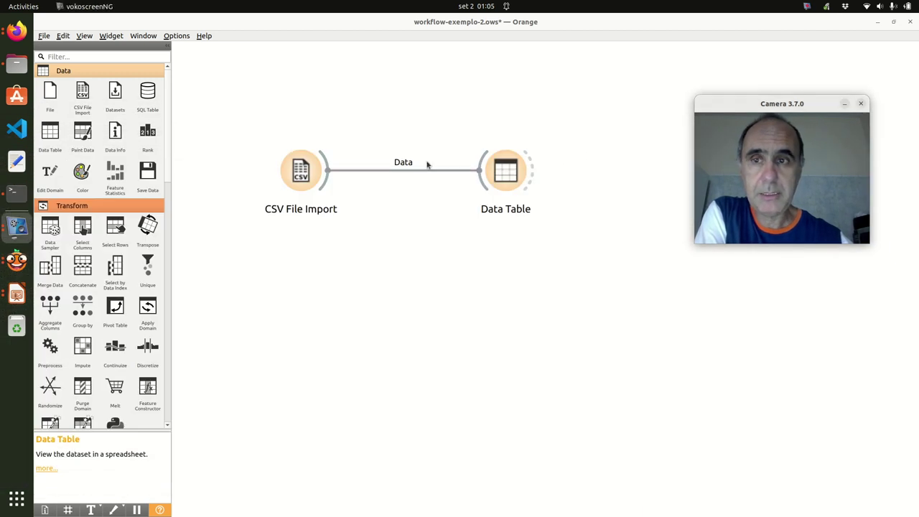
Switch to the recipe results page in Firefox and select the WWEIA Food Code of the Mexican style beef stew.
{"action": "double_click", "coordinate": [467, 30]}
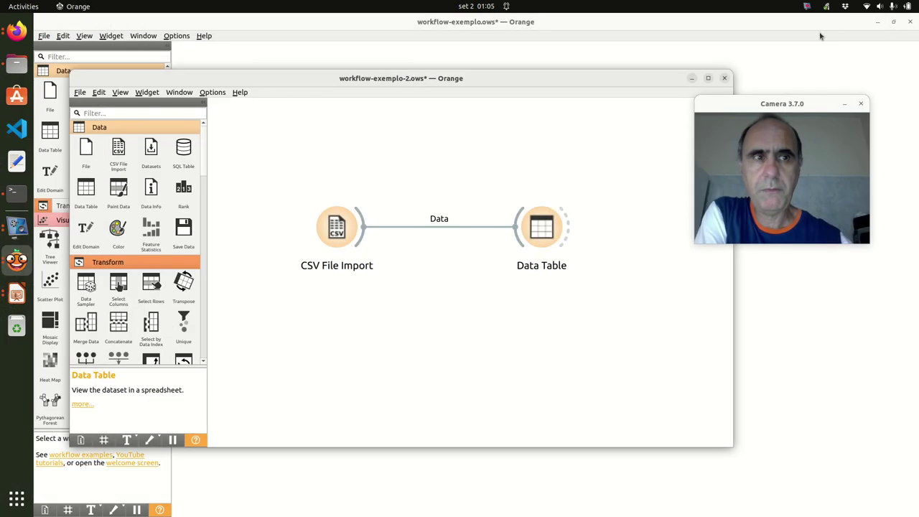
{"action": "left_click", "coordinate": [879, 22]}
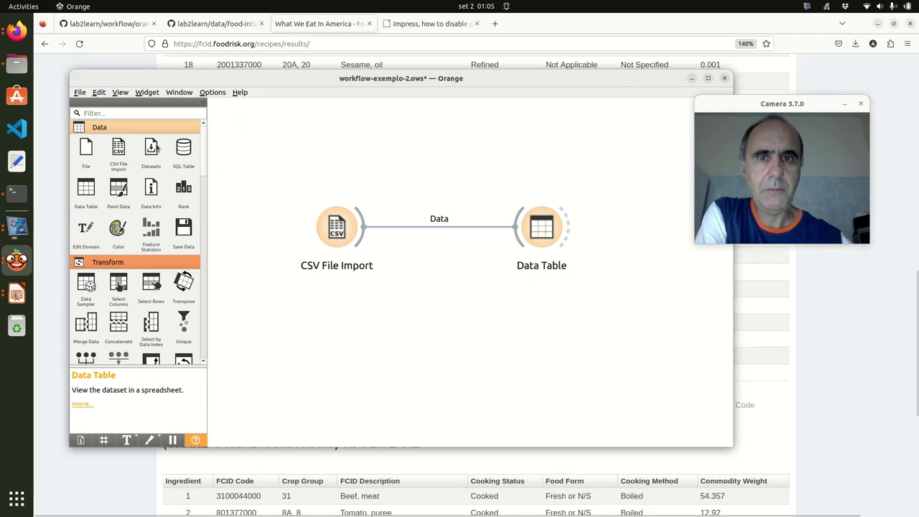
{"action": "left_click", "coordinate": [691, 78]}
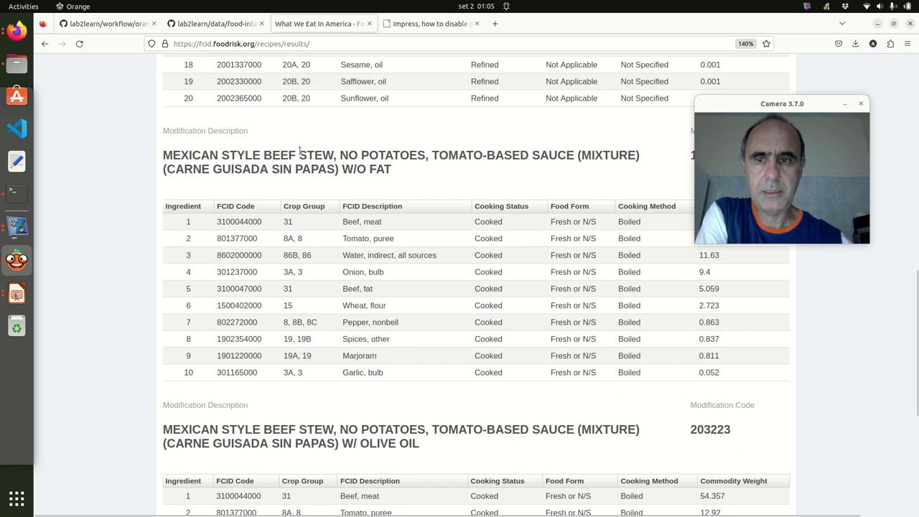
{"action": "scroll", "coordinate": [299, 150], "scroll_direction": "up", "scroll_amount": 8}
{"action": "mouse_move", "coordinate": [260, 211]}
{"action": "left_mouse_down"}
{"action": "mouse_move", "coordinate": [298, 211]}
{"action": "mouse_move", "coordinate": [261, 213]}
{"action": "left_mouse_up"}
{"action": "left_click", "coordinate": [343, 215]}
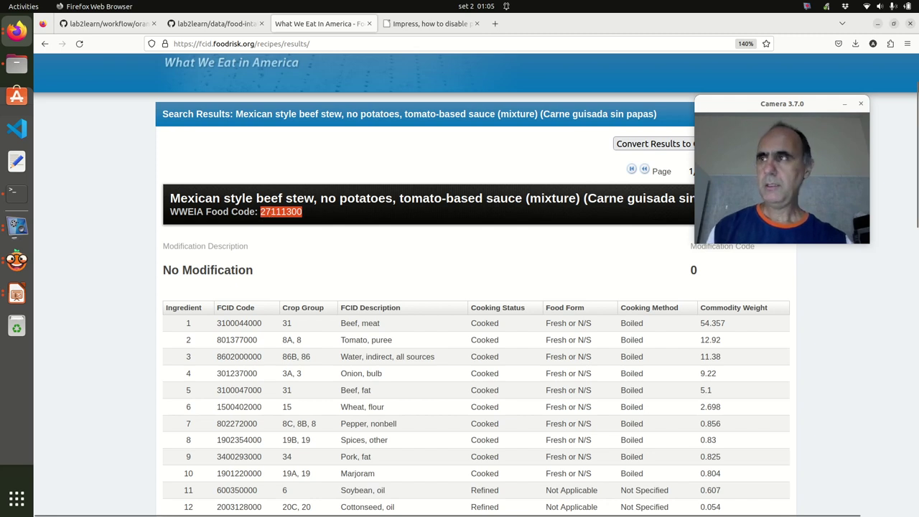
Switch back to the workflow-exemplo-2 window in Orange, maximize it, and place a Select Rows widget between the two existing widgets.
{"action": "key", "text": "alt+Tab"}
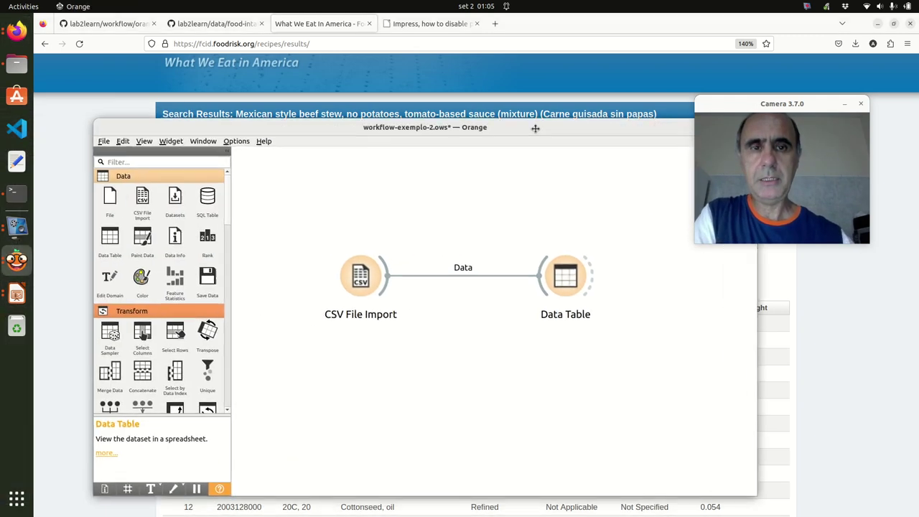
{"action": "double_click", "coordinate": [538, 127]}
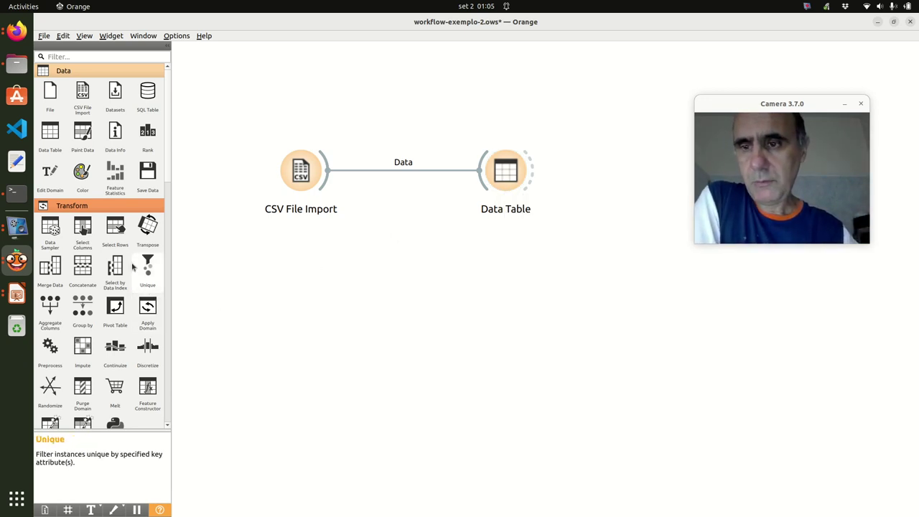
{"action": "left_click", "coordinate": [117, 235]}
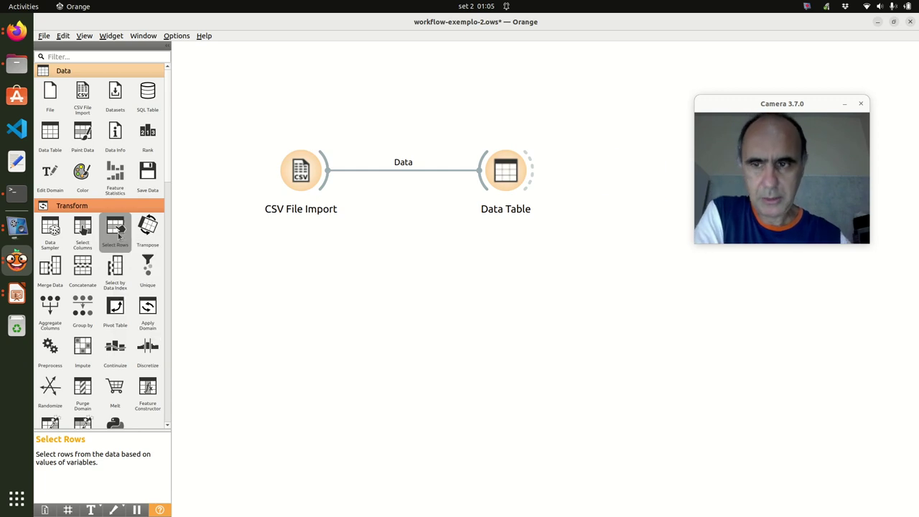
{"action": "left_click_drag", "start_coordinate": [638, 180], "coordinate": [410, 244]}
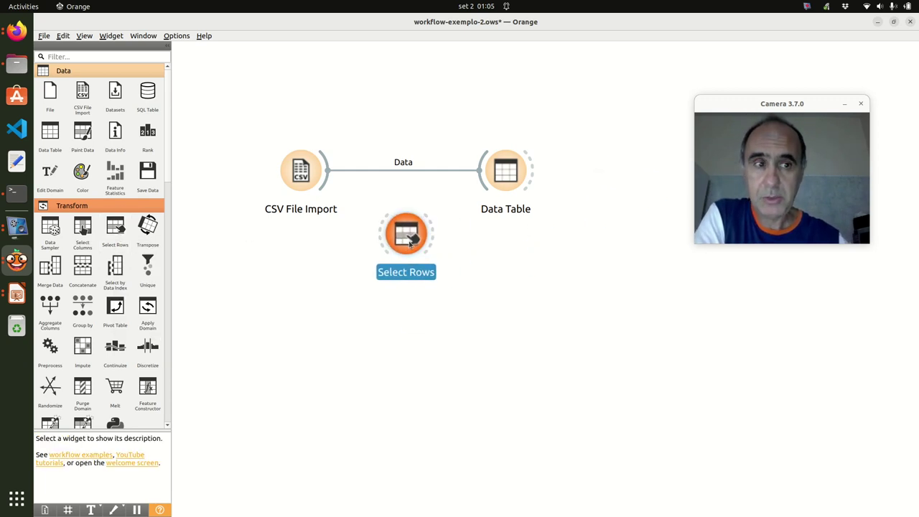
Delete the link between CSV File Import and Data Table, then connect CSV File Import to Select Rows and align the widgets in a row.
{"action": "left_click", "coordinate": [406, 166]}
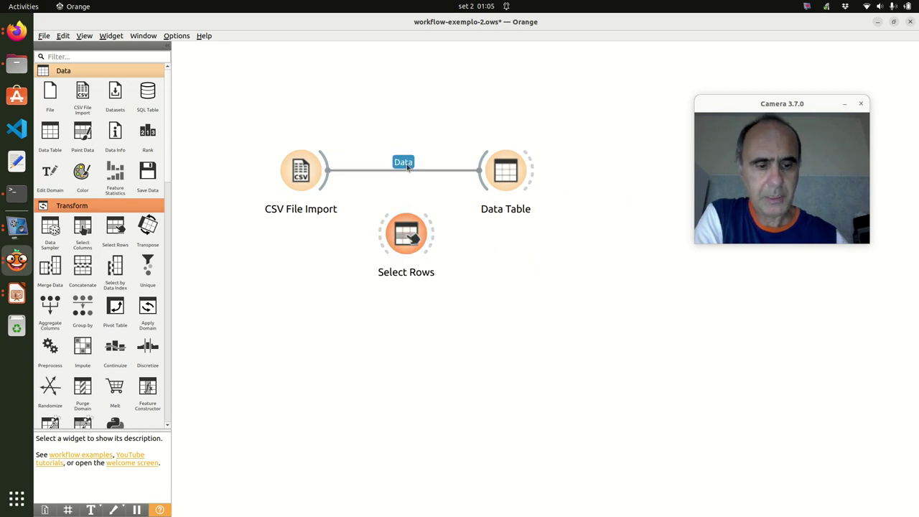
{"action": "key", "text": "Delete"}
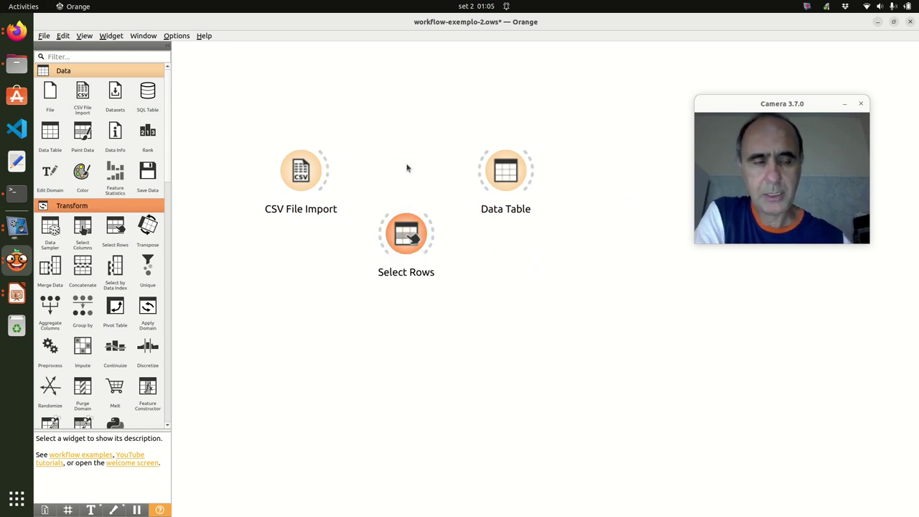
{"action": "left_click_drag", "start_coordinate": [324, 183], "coordinate": [408, 171]}
{"action": "left_click_drag", "start_coordinate": [308, 176], "coordinate": [259, 176]}
{"action": "left_click_drag", "start_coordinate": [408, 176], "coordinate": [386, 176]}
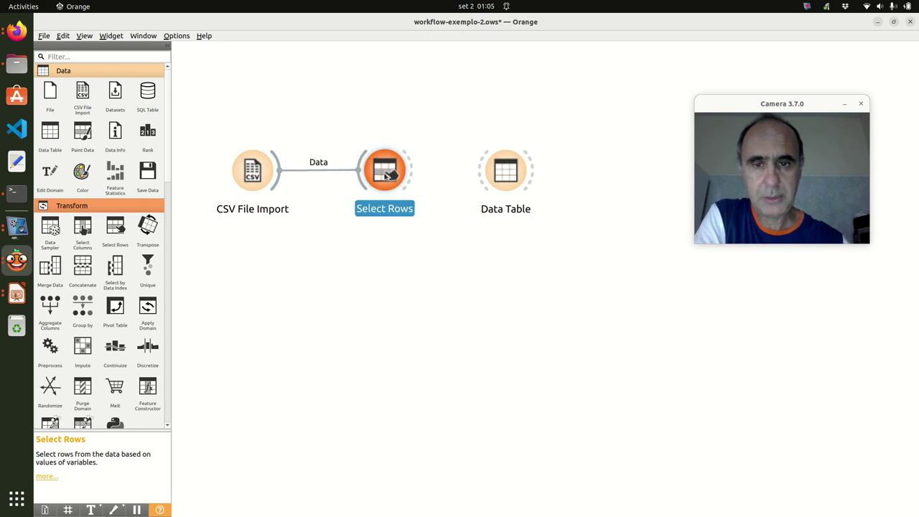
Open Select Rows and remove the existing Food_Code and Mod_Code conditions.
{"action": "double_click", "coordinate": [386, 176]}
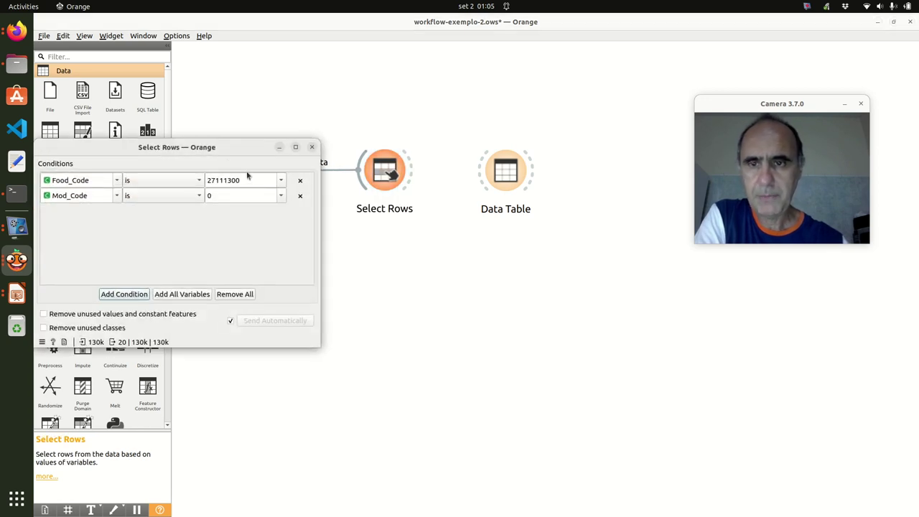
{"action": "left_click", "coordinate": [300, 180]}
{"action": "left_click", "coordinate": [300, 181]}
{"action": "left_click_drag", "start_coordinate": [247, 155], "coordinate": [495, 135]}
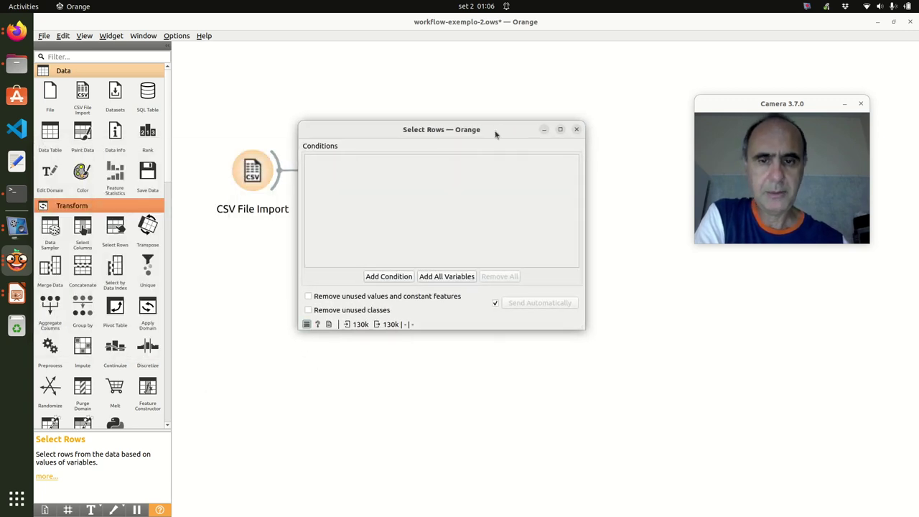
Add a row filter condition requiring that Food_Code is 27111300, and close the Select Rows settings.
{"action": "left_click", "coordinate": [401, 277]}
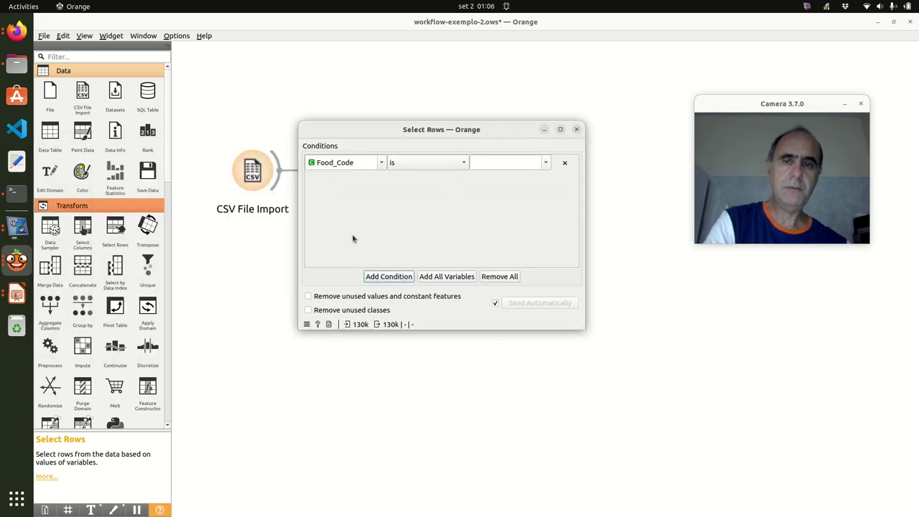
{"action": "left_click", "coordinate": [383, 162]}
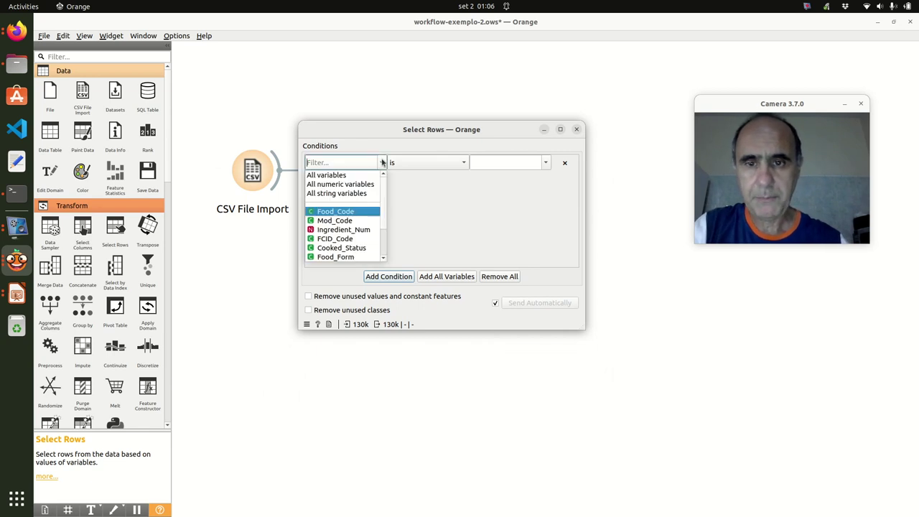
{"action": "left_click", "coordinate": [353, 215]}
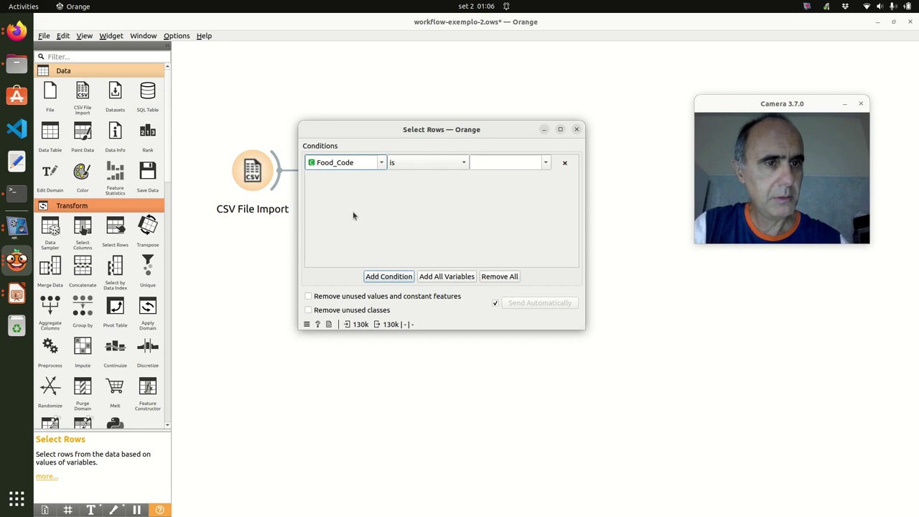
{"action": "left_click", "coordinate": [498, 164]}
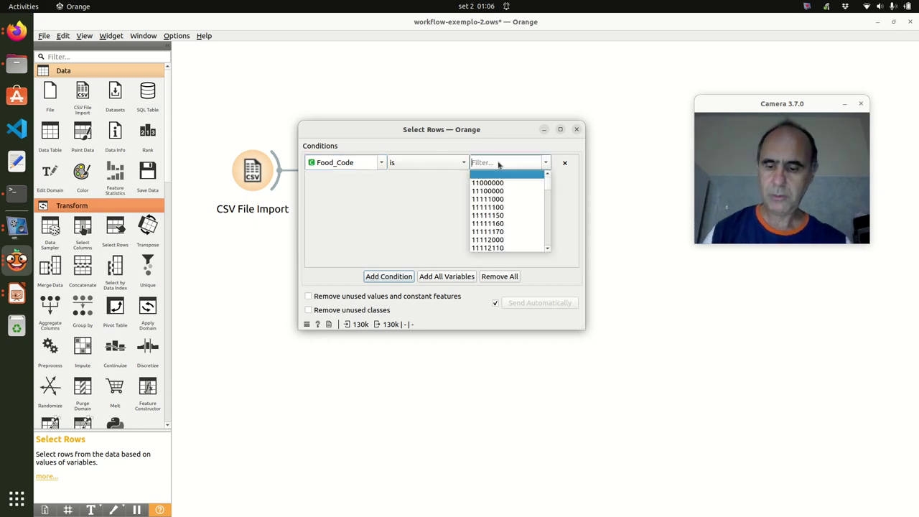
{"action": "type", "text": "27111300"}
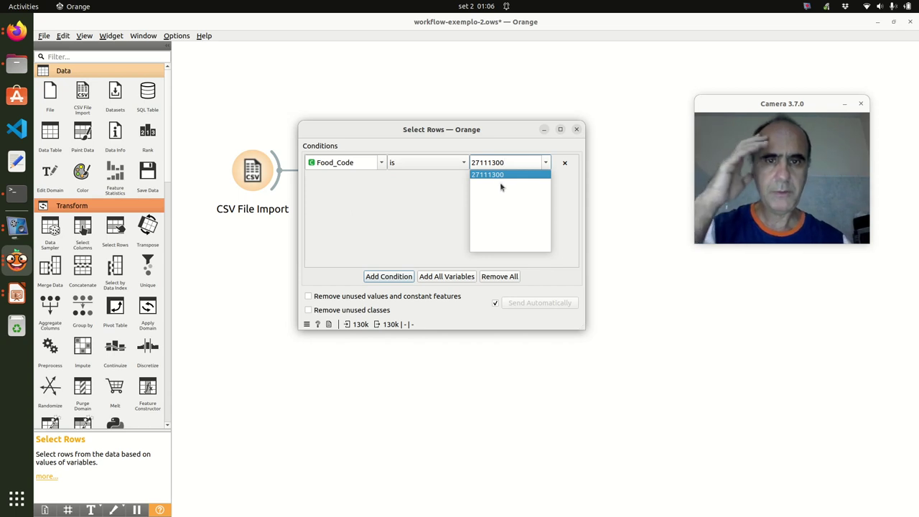
{"action": "left_click", "coordinate": [497, 176]}
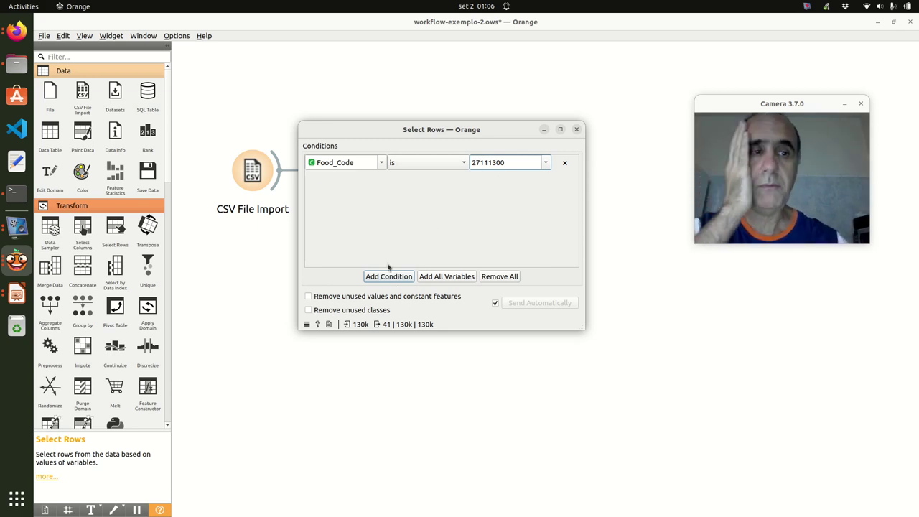
{"action": "left_click", "coordinate": [575, 130]}
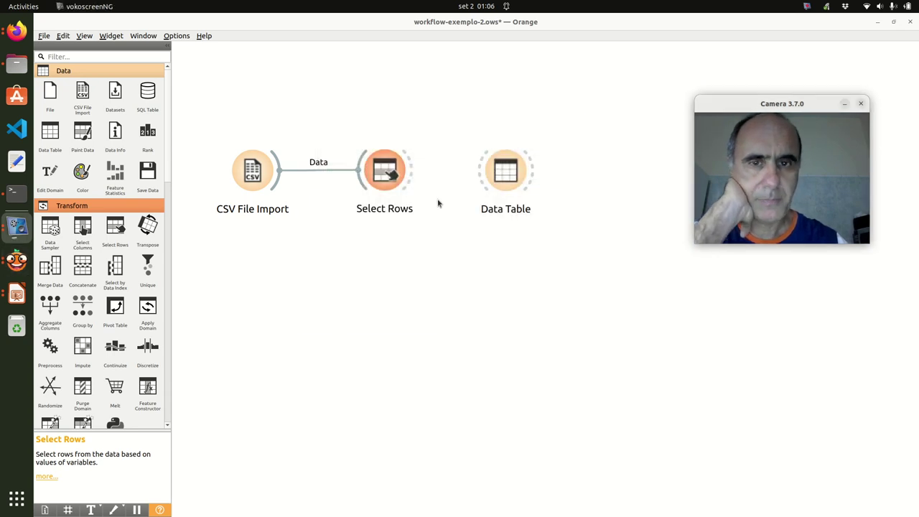
Connect Select Rows to Data Table and examine the filtered rows and their Mod_Code values in the table.
{"action": "left_click_drag", "start_coordinate": [413, 175], "coordinate": [524, 172]}
{"action": "double_click", "coordinate": [523, 171]}
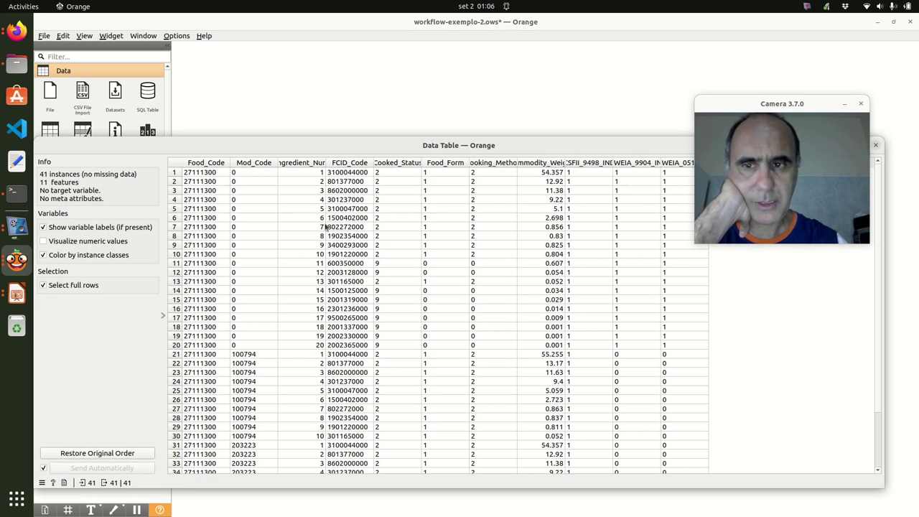
{"action": "left_click", "coordinate": [219, 175]}
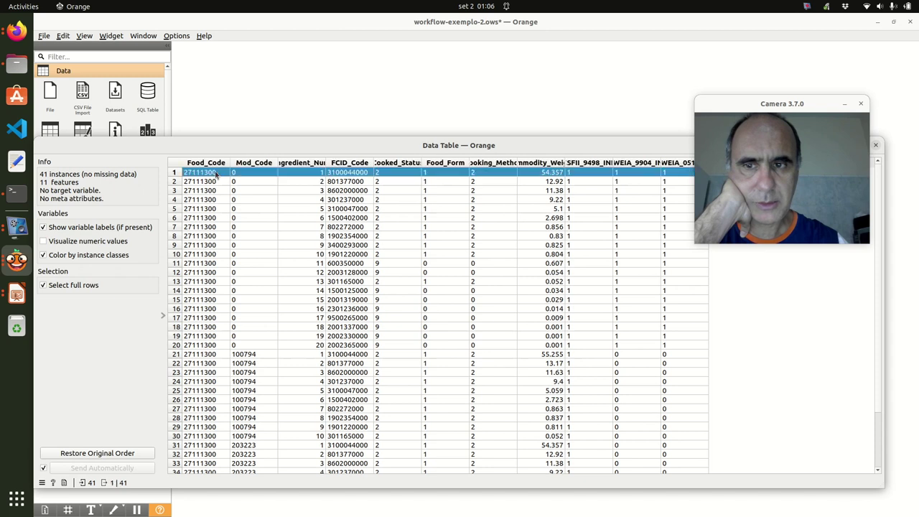
{"action": "left_click", "coordinate": [205, 354]}
{"action": "left_click", "coordinate": [214, 175]}
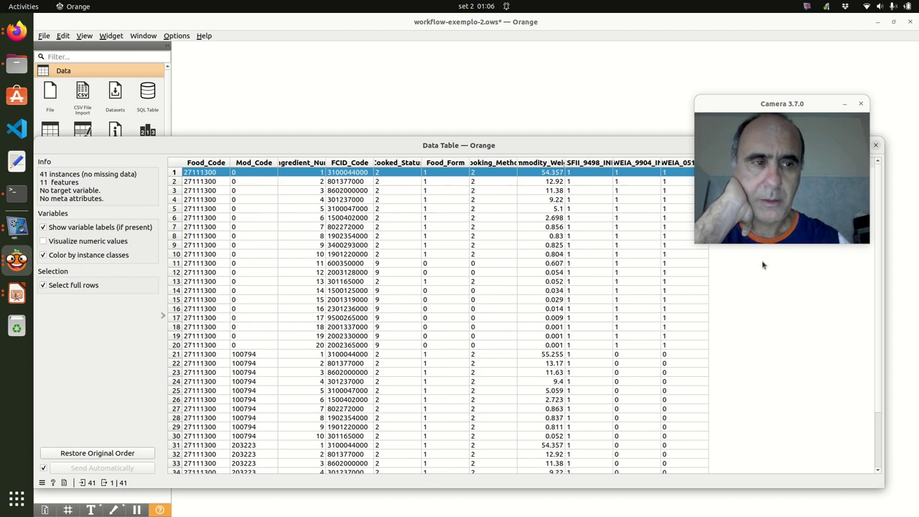
{"action": "left_click_drag", "start_coordinate": [886, 300], "coordinate": [739, 318]}
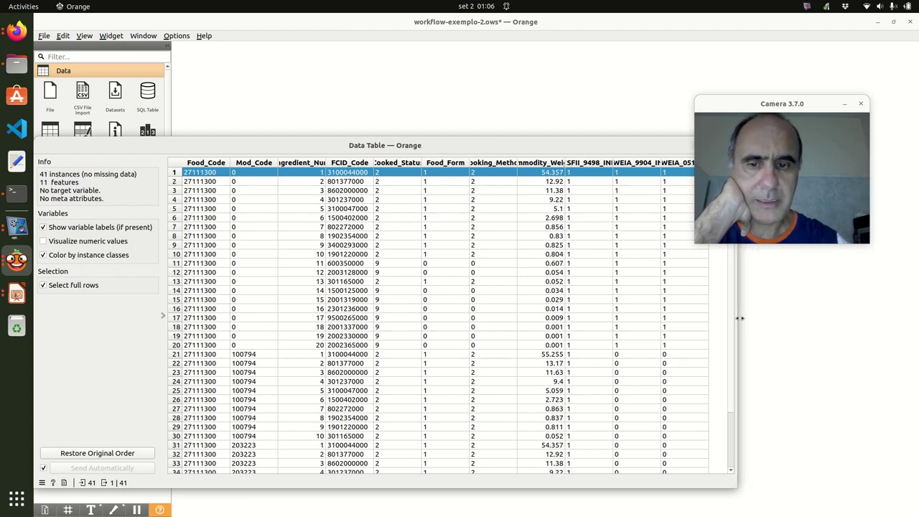
{"action": "scroll", "coordinate": [264, 318], "scroll_direction": "down", "scroll_amount": 3}
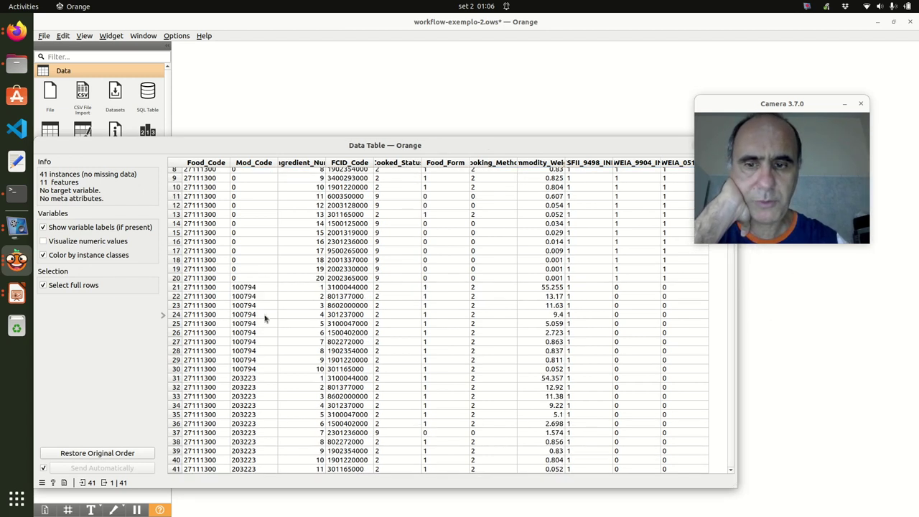
Highlight the first row with Mod_Code 100794 in the data table, and close the table.
{"action": "left_click", "coordinate": [236, 288]}
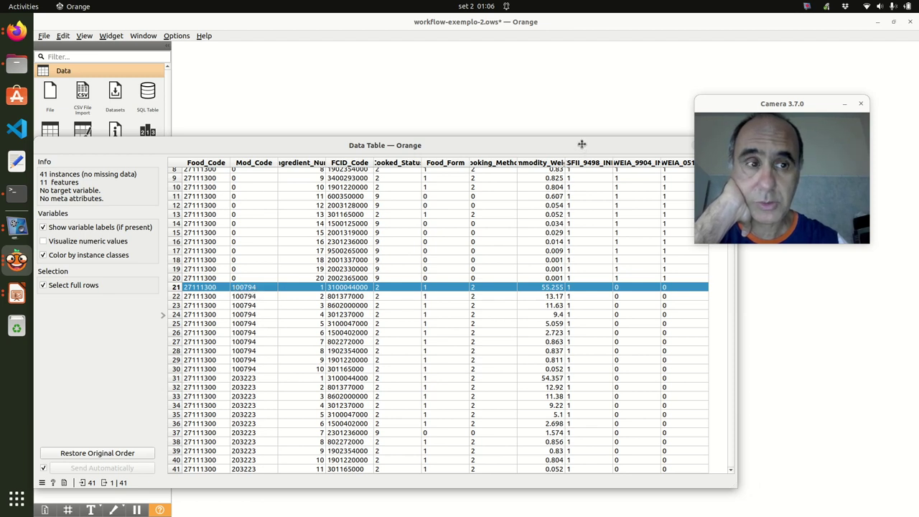
{"action": "left_click_drag", "start_coordinate": [581, 145], "coordinate": [428, 182]}
{"action": "left_click", "coordinate": [573, 175]}
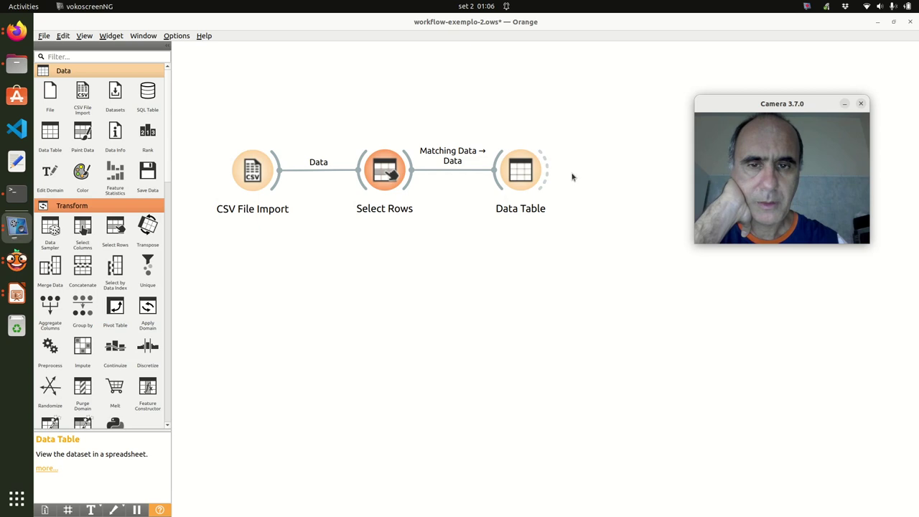
Add a second Select Rows condition requiring that Mod_Code is 0, and close the Select Rows settings.
{"action": "double_click", "coordinate": [386, 176]}
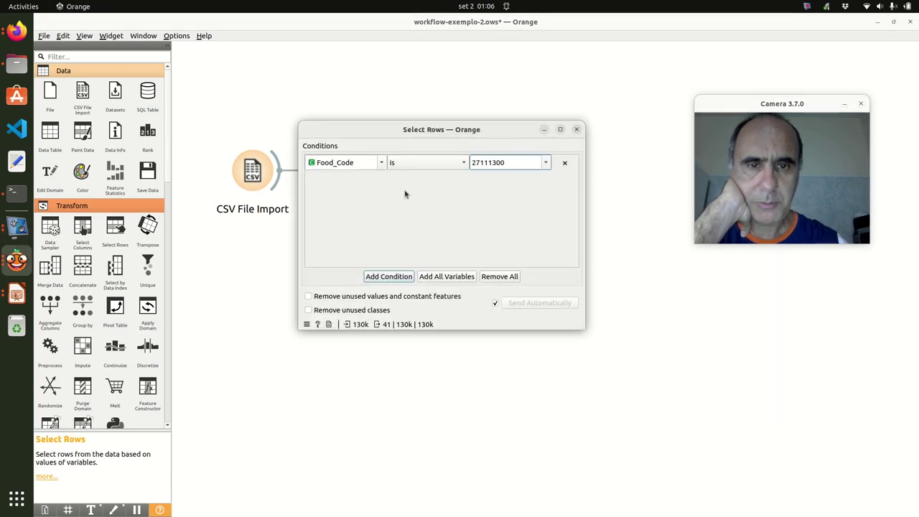
{"action": "left_click", "coordinate": [386, 277]}
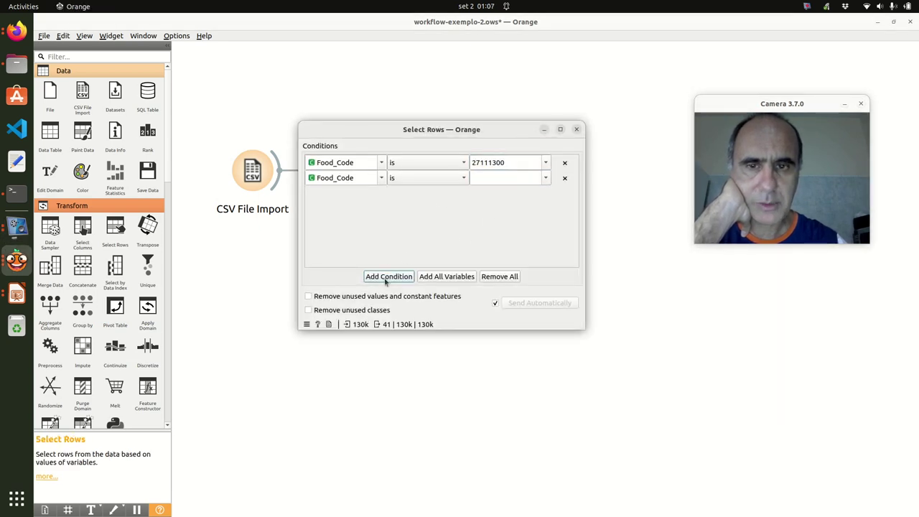
{"action": "left_click", "coordinate": [382, 178]}
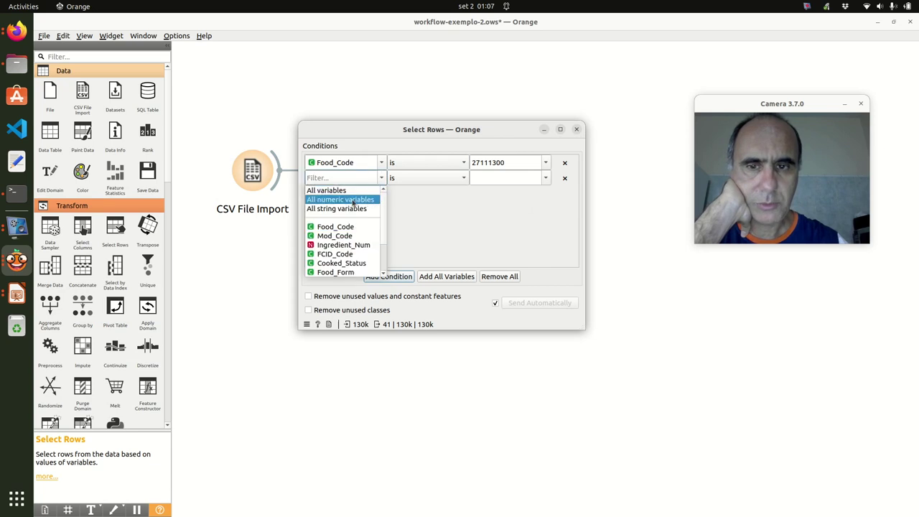
{"action": "left_click", "coordinate": [336, 236]}
{"action": "left_click", "coordinate": [488, 178]}
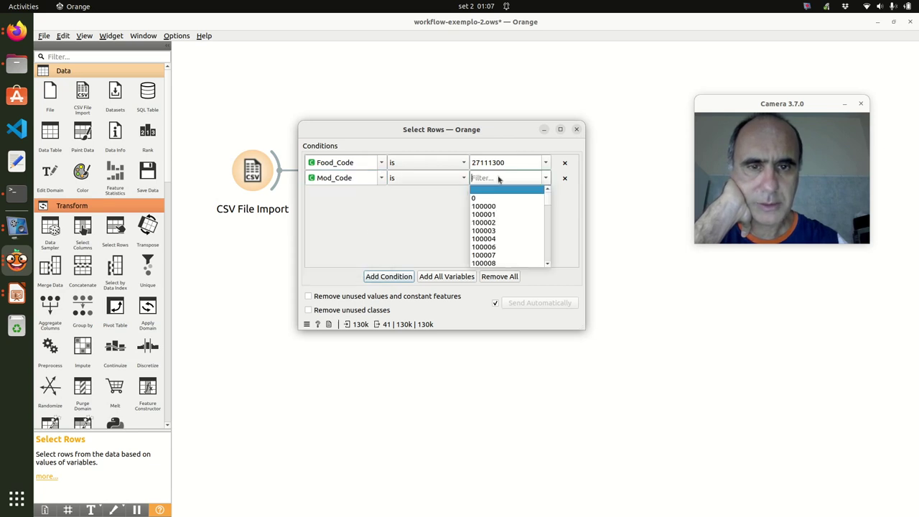
{"action": "left_click", "coordinate": [488, 198]}
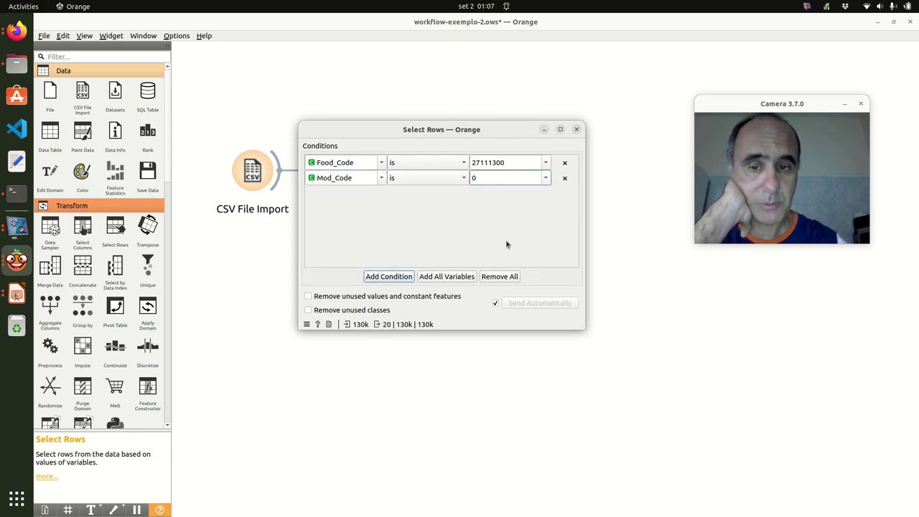
{"action": "left_click", "coordinate": [576, 129]}
Open the Data Table, shrink its window to fit the rows, examine the ingredient rows and their FCID_Code values, and close it.
{"action": "double_click", "coordinate": [515, 174]}
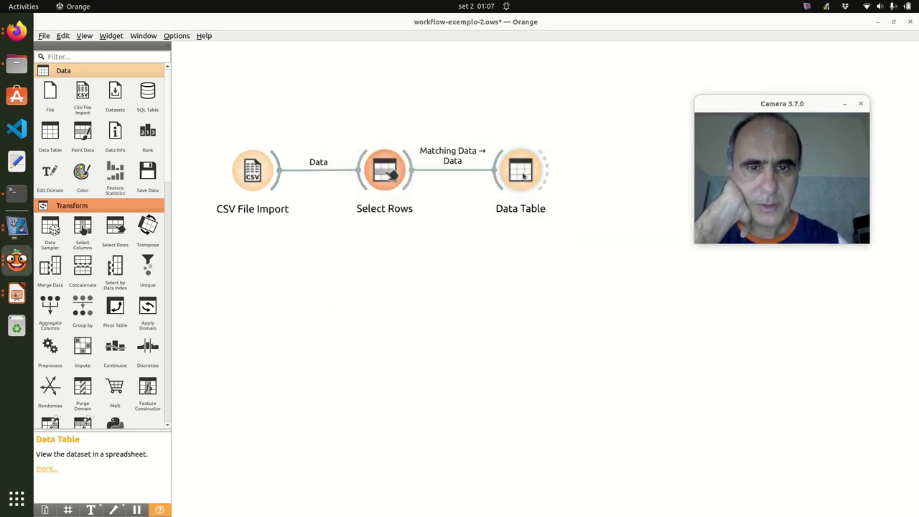
{"action": "left_click_drag", "start_coordinate": [512, 181], "coordinate": [482, 90]}
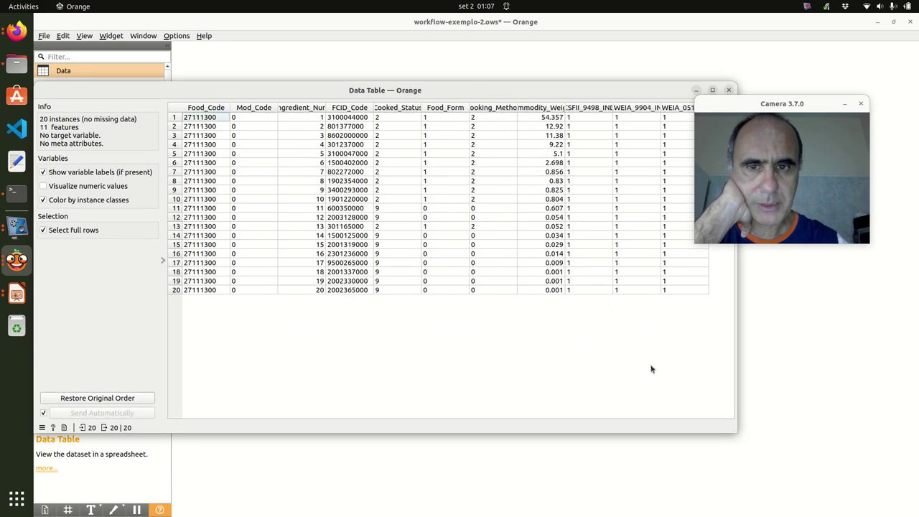
{"action": "left_click_drag", "start_coordinate": [735, 432], "coordinate": [723, 323]}
{"action": "left_click_drag", "start_coordinate": [779, 109], "coordinate": [801, 223]}
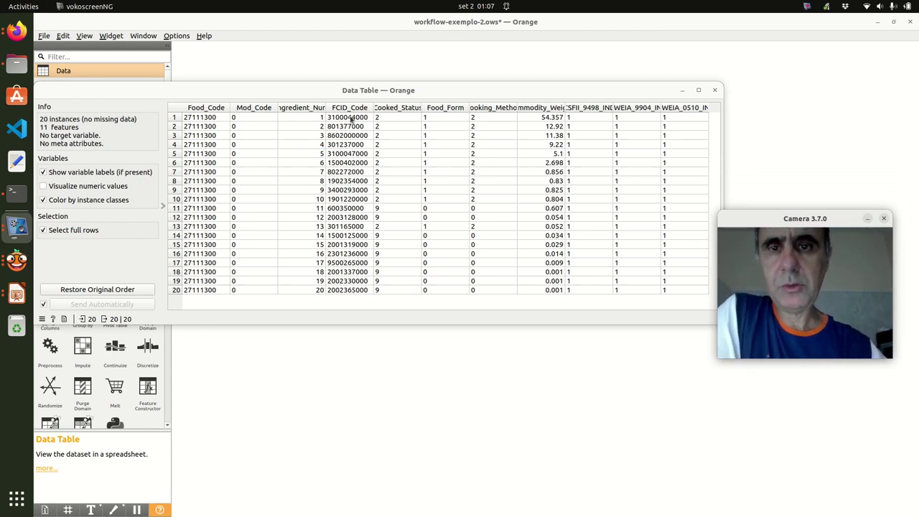
{"action": "left_click", "coordinate": [715, 91]}
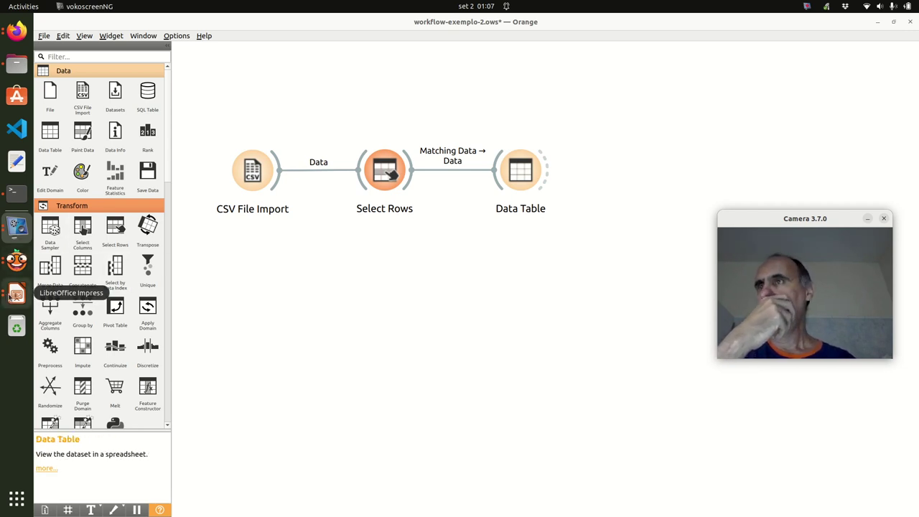
Switch to LibreOffice Impress.
{"action": "left_click", "coordinate": [16, 295]}
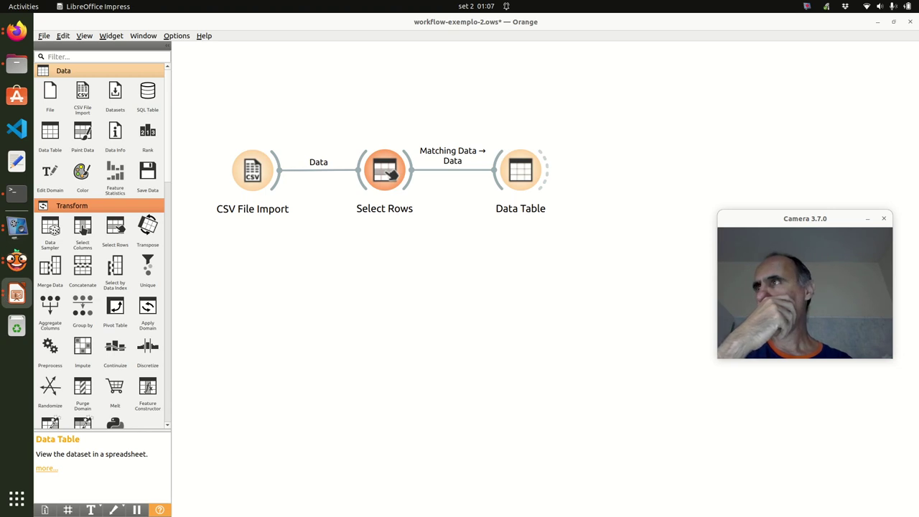